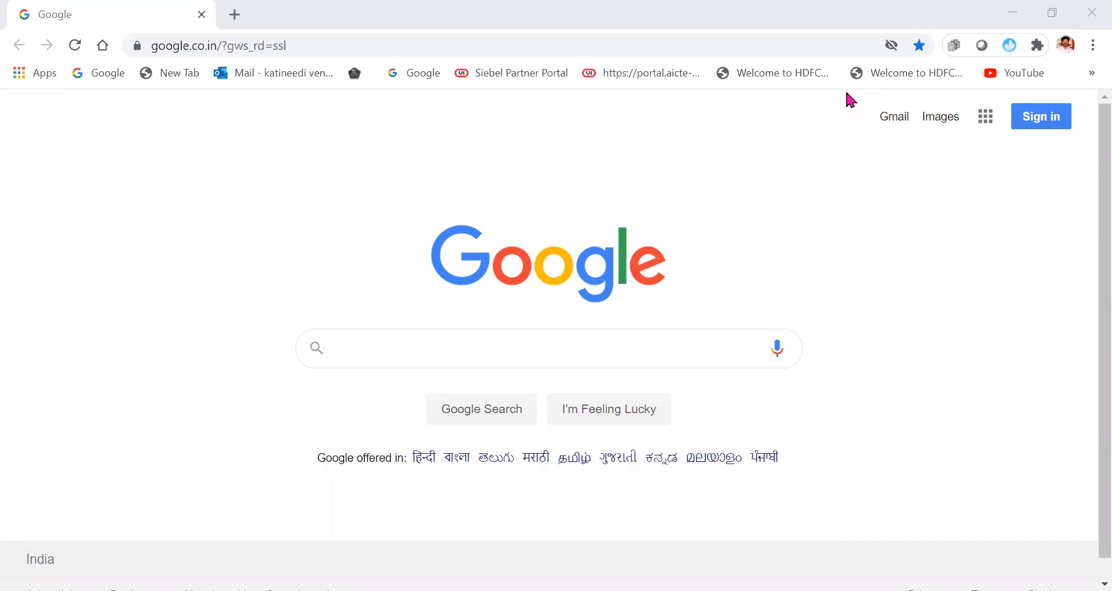
Search Google for "tinkercad".
{"action": "left_click", "coordinate": [354, 344]}
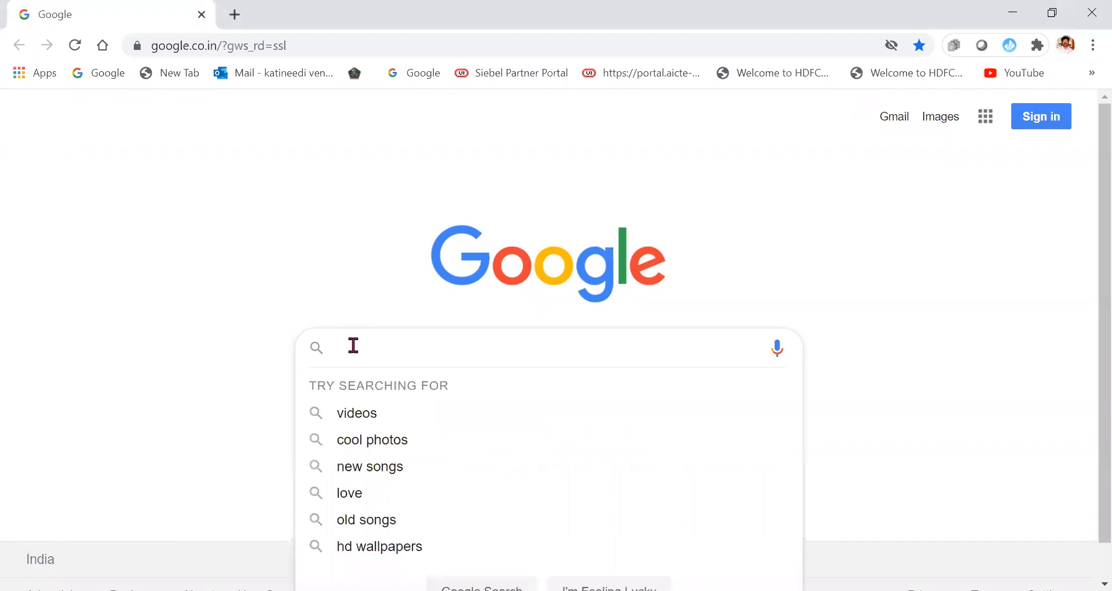
{"action": "type", "text": "tin"}
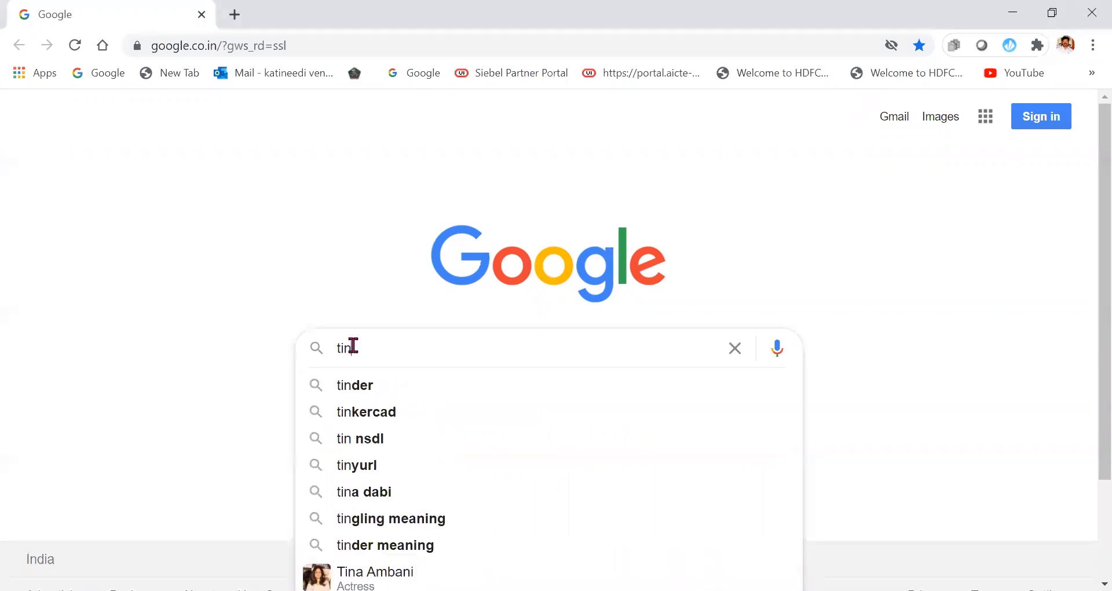
{"action": "type", "text": "kercad"}
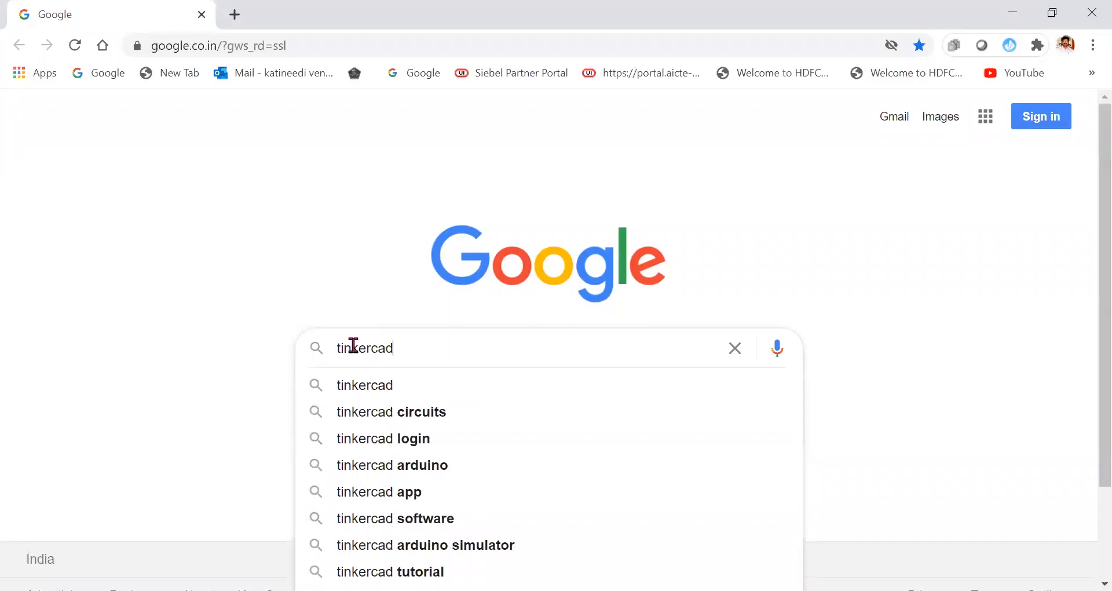
{"action": "left_click", "coordinate": [366, 387]}
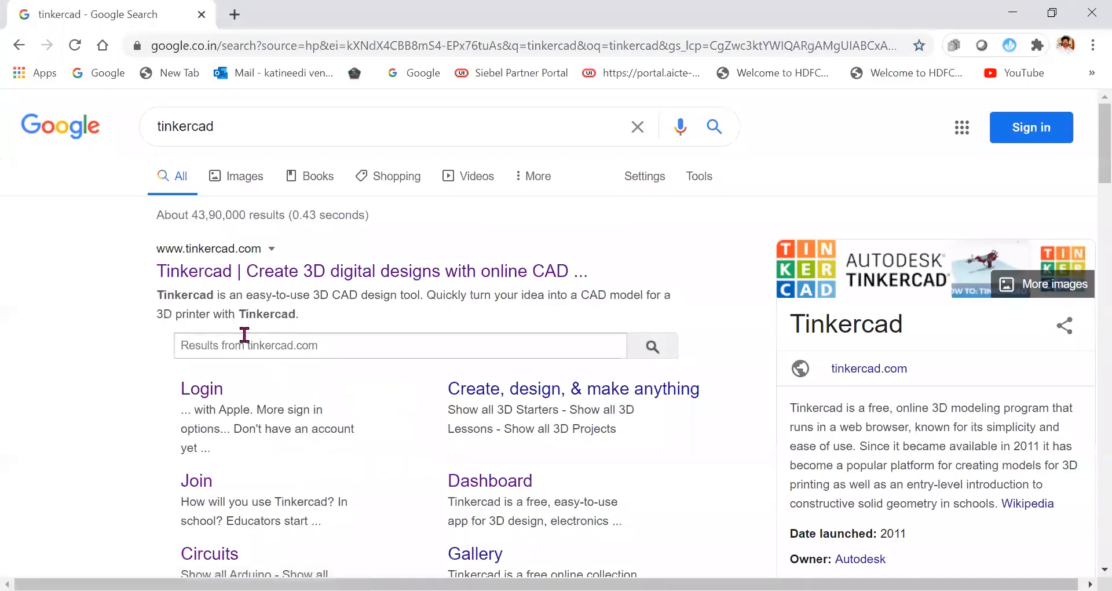
Log in to Tinkercad with the Google account and create a new circuit.
{"action": "left_click", "coordinate": [199, 394]}
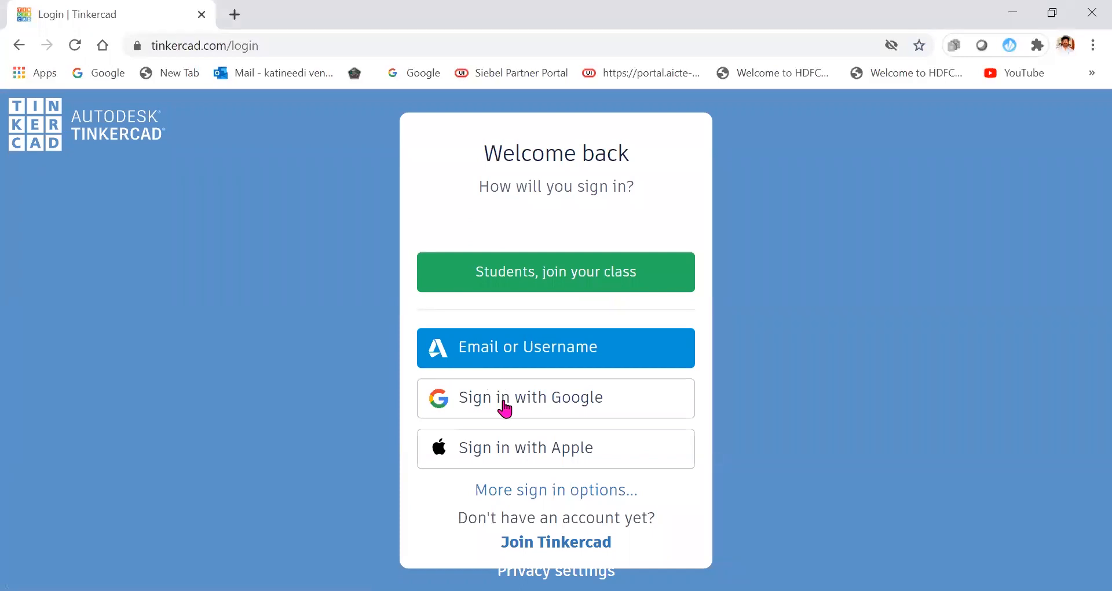
{"action": "left_click", "coordinate": [503, 402]}
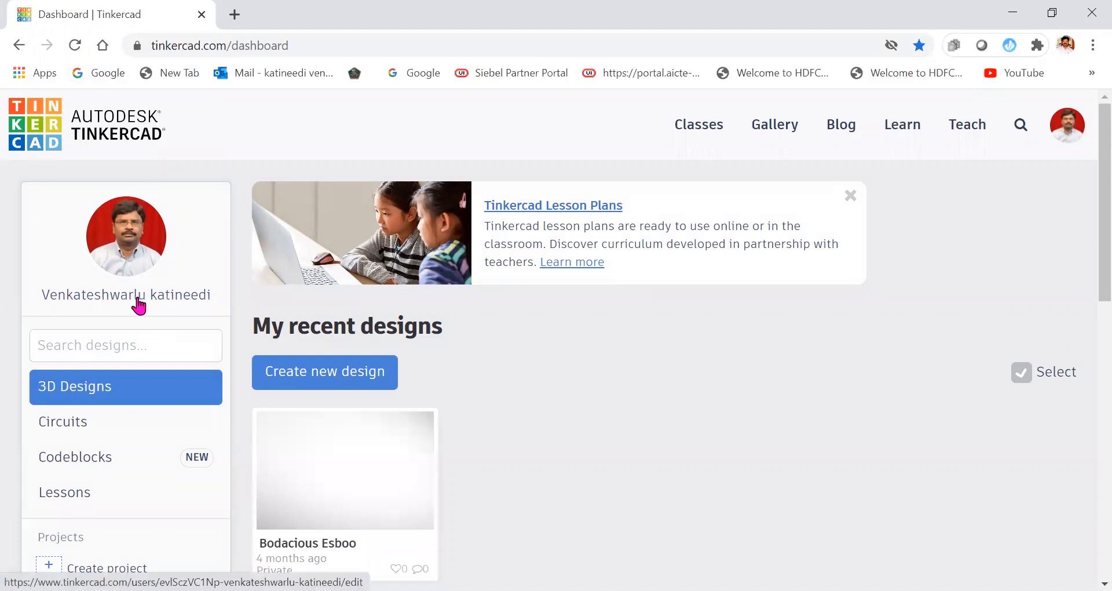
{"action": "left_click", "coordinate": [76, 431]}
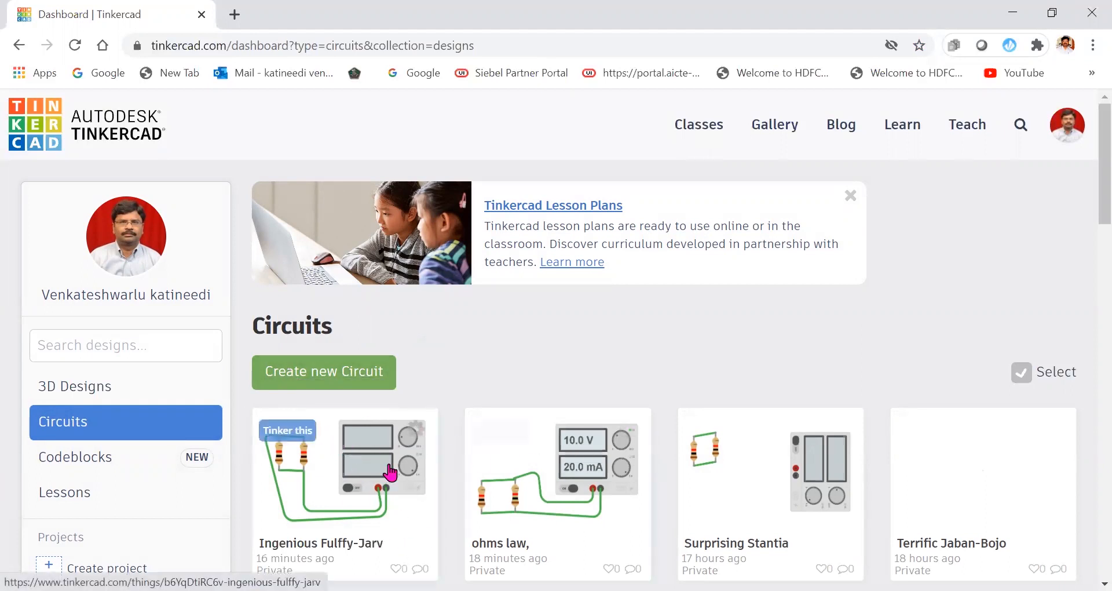
{"action": "left_click", "coordinate": [323, 376]}
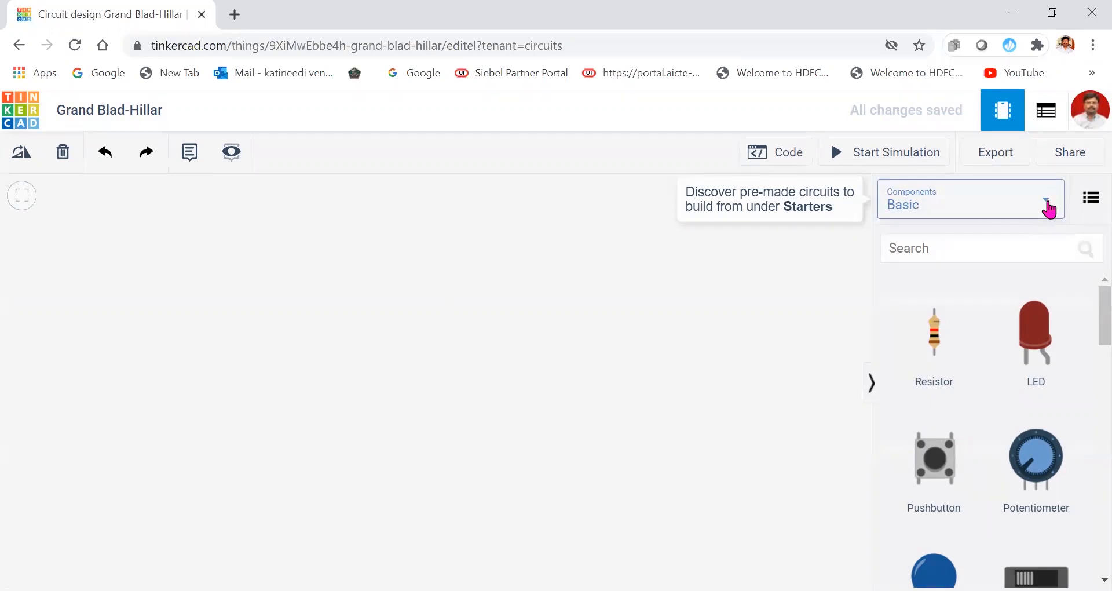
Place a resistor from the Basic components in the middle of the empty workspace, keeping its default resistance.
{"action": "left_click", "coordinate": [1046, 203]}
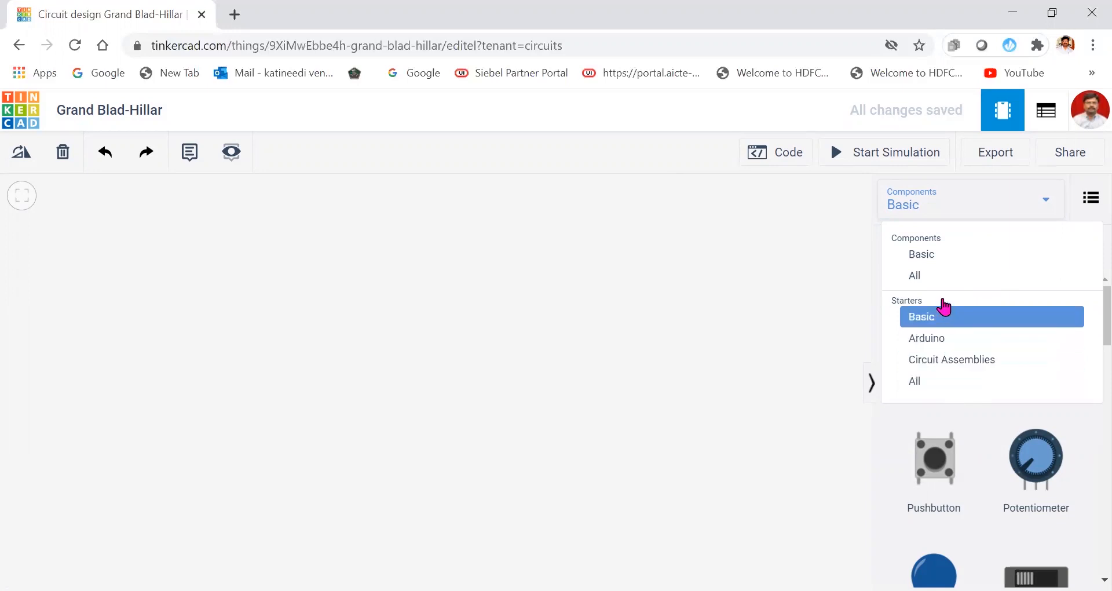
{"action": "left_click", "coordinate": [861, 252]}
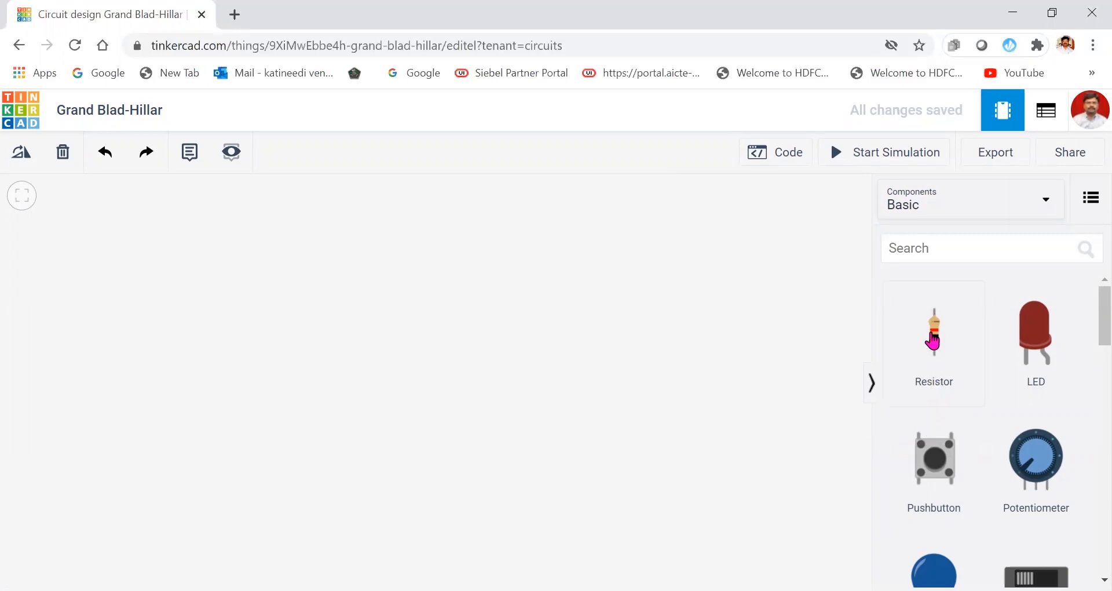
{"action": "left_click_drag", "start_coordinate": [933, 341], "coordinate": [731, 332]}
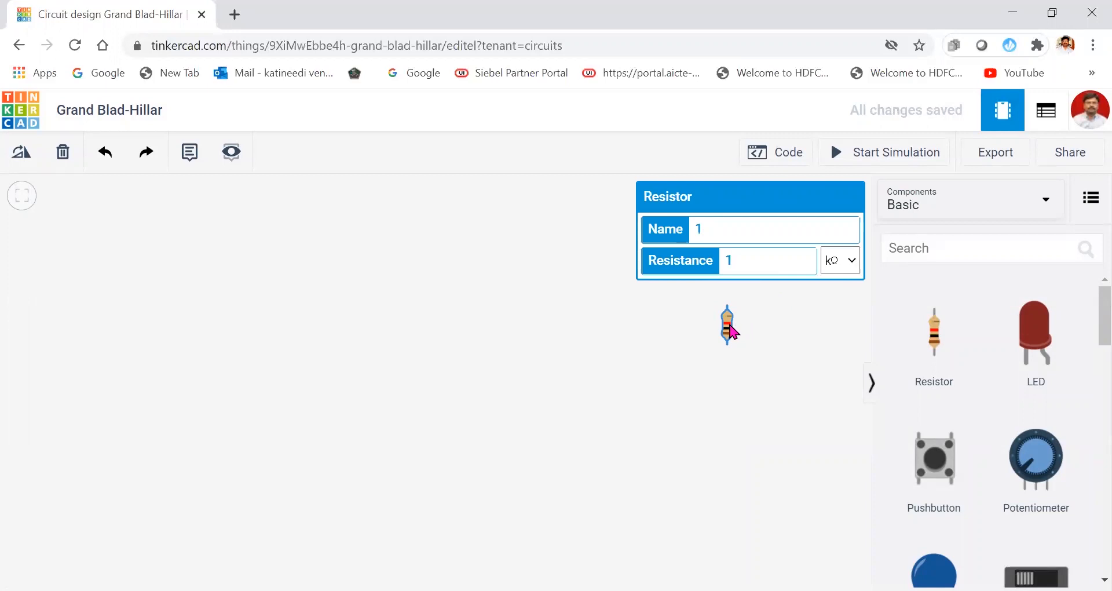
{"action": "left_click_drag", "start_coordinate": [729, 326], "coordinate": [451, 334]}
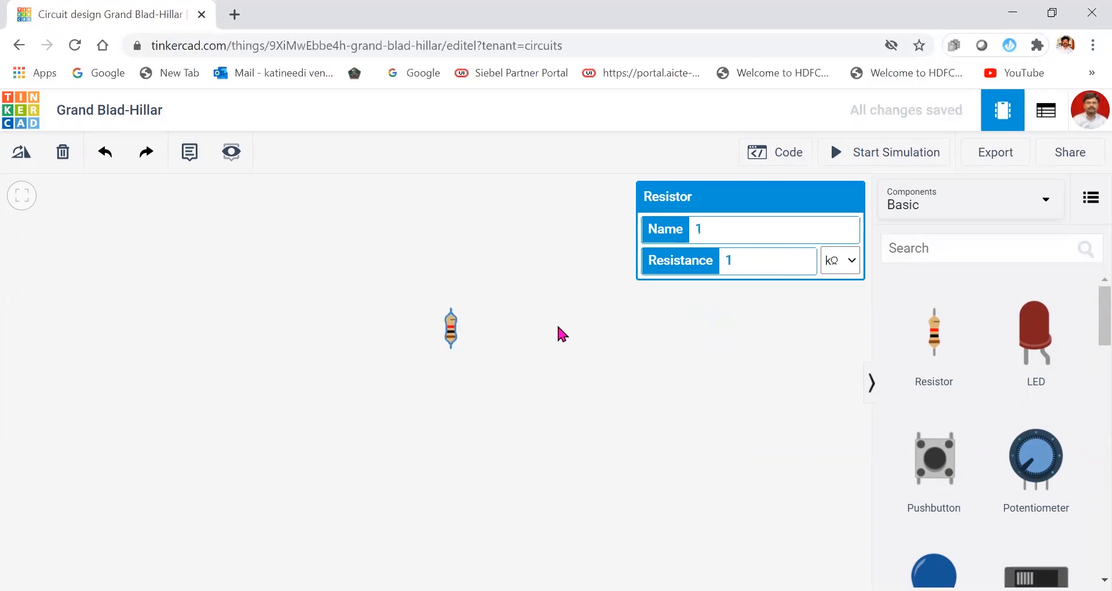
{"action": "left_click", "coordinate": [832, 312]}
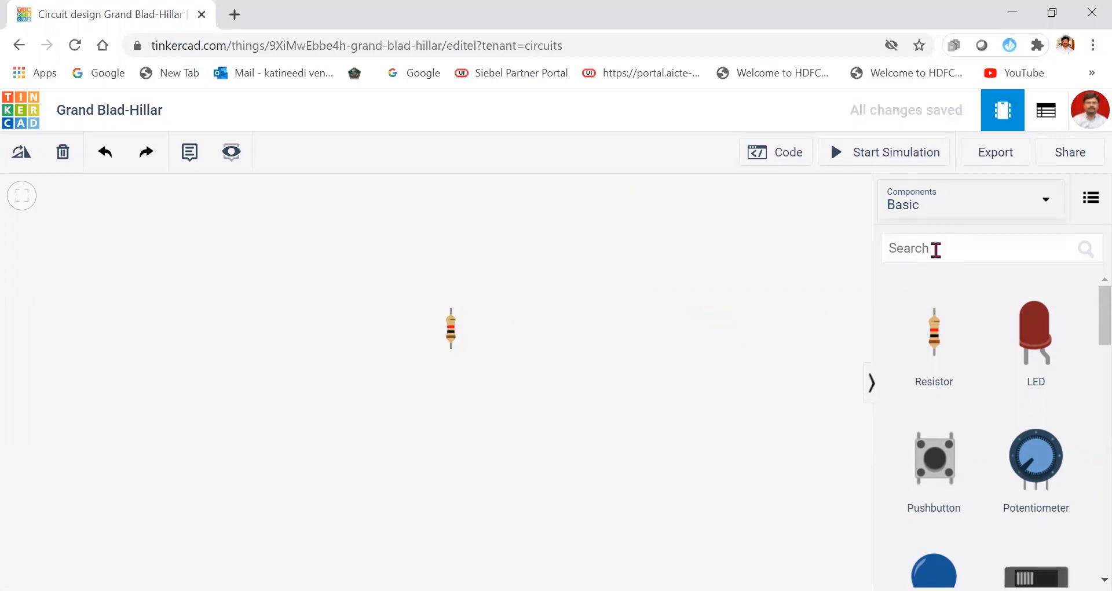
Find the Power Supply by searching the components for "power supp" and place it to the right of the resistor.
{"action": "left_click", "coordinate": [936, 250]}
{"action": "type", "text": "p"}
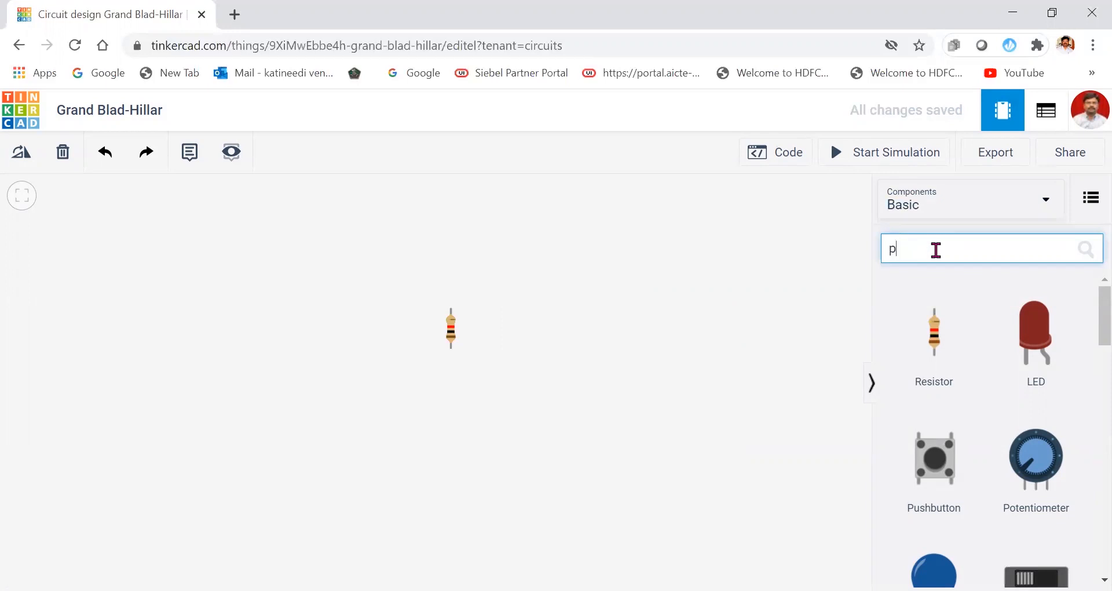
{"action": "type", "text": "ower "}
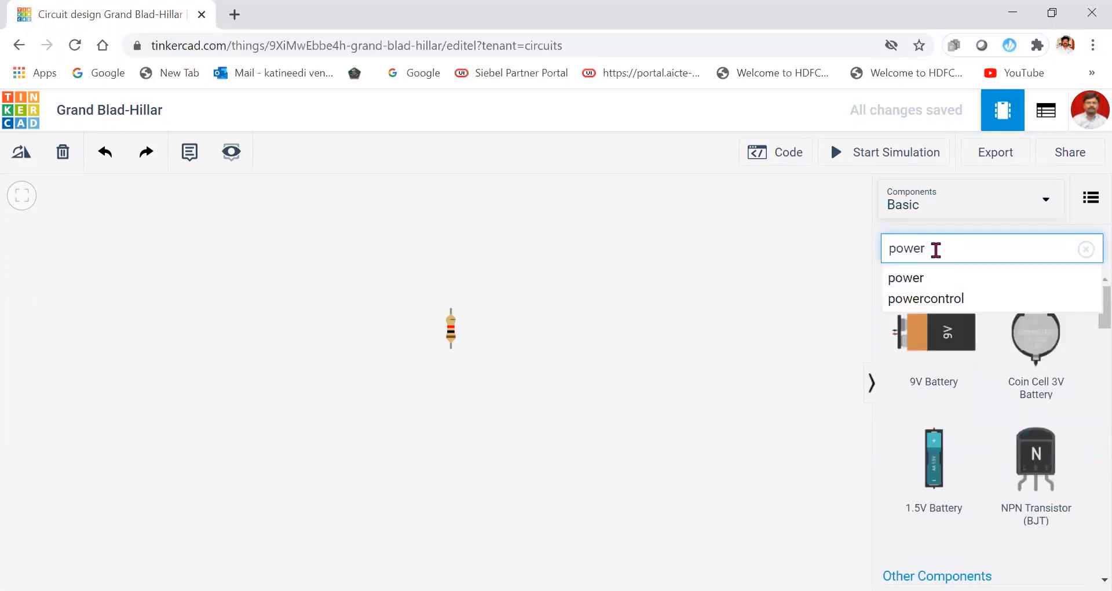
{"action": "type", "text": "supp"}
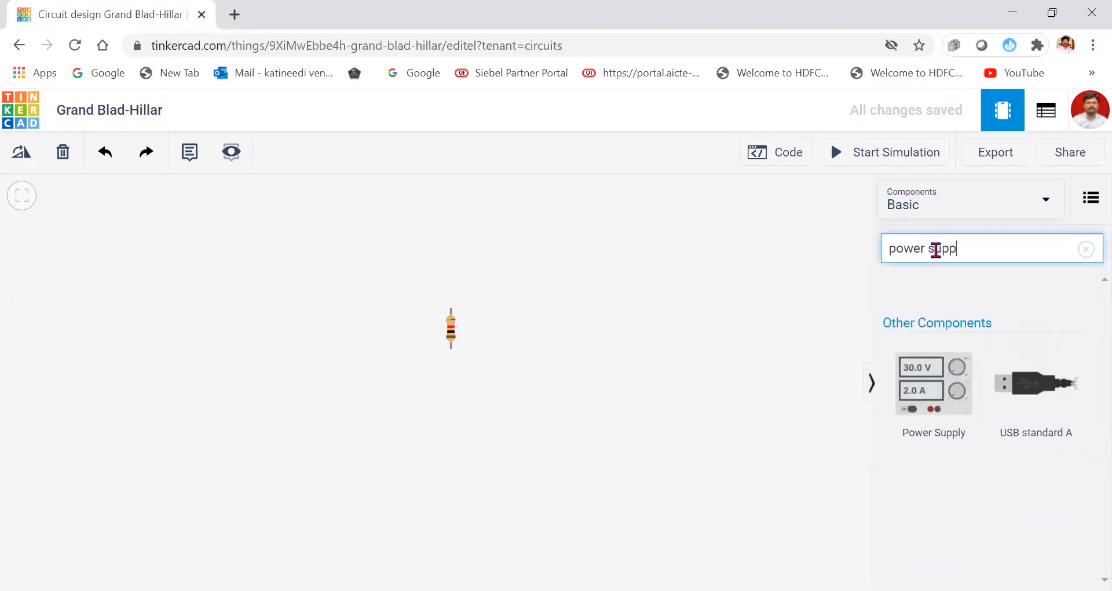
{"action": "left_click", "coordinate": [917, 372]}
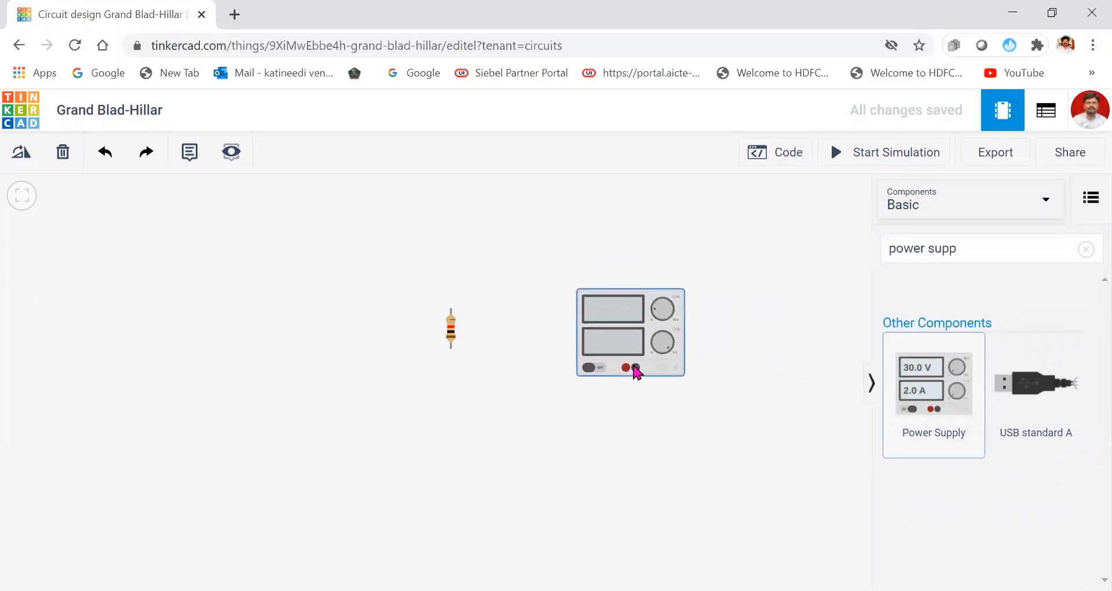
{"action": "left_click", "coordinate": [647, 371]}
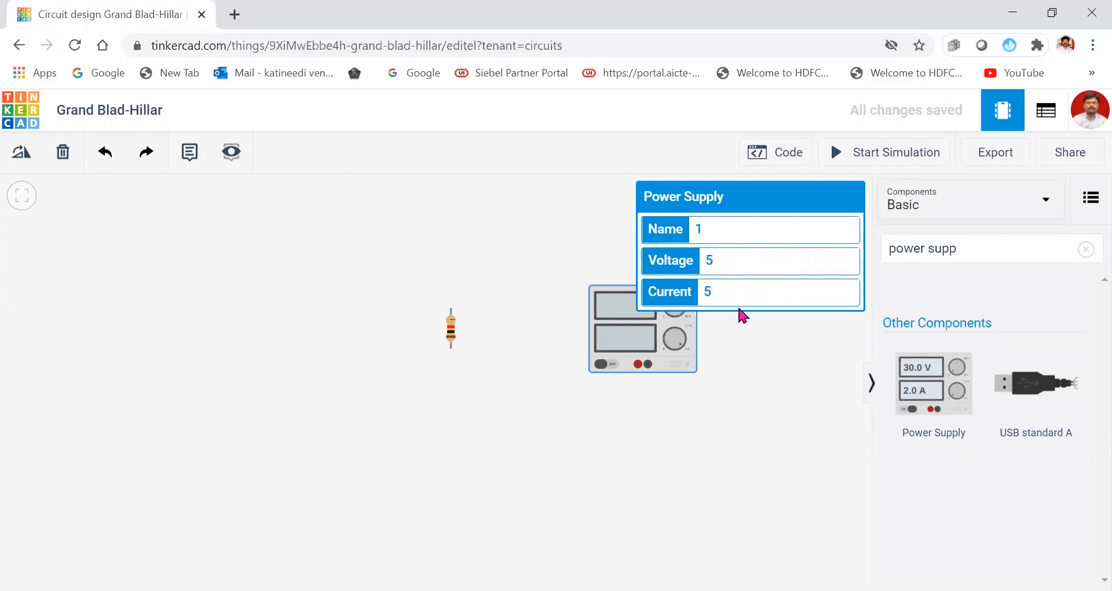
{"action": "left_click", "coordinate": [745, 351]}
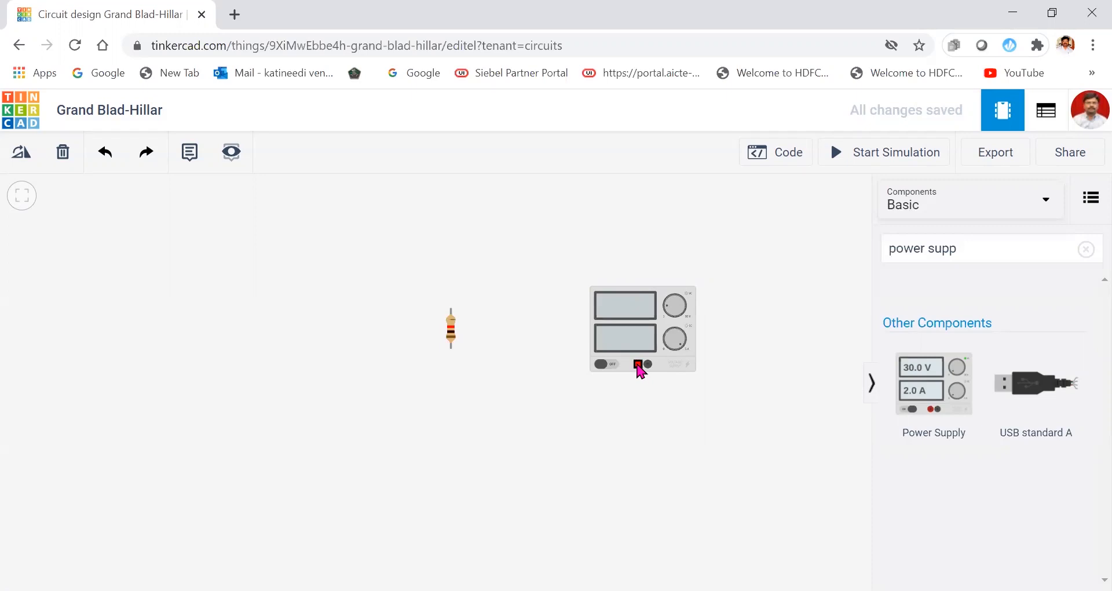
Wire the power supply's red terminal to the resistor's upper terminal, routing the wire below the supply and up between the two components.
{"action": "left_click", "coordinate": [638, 363]}
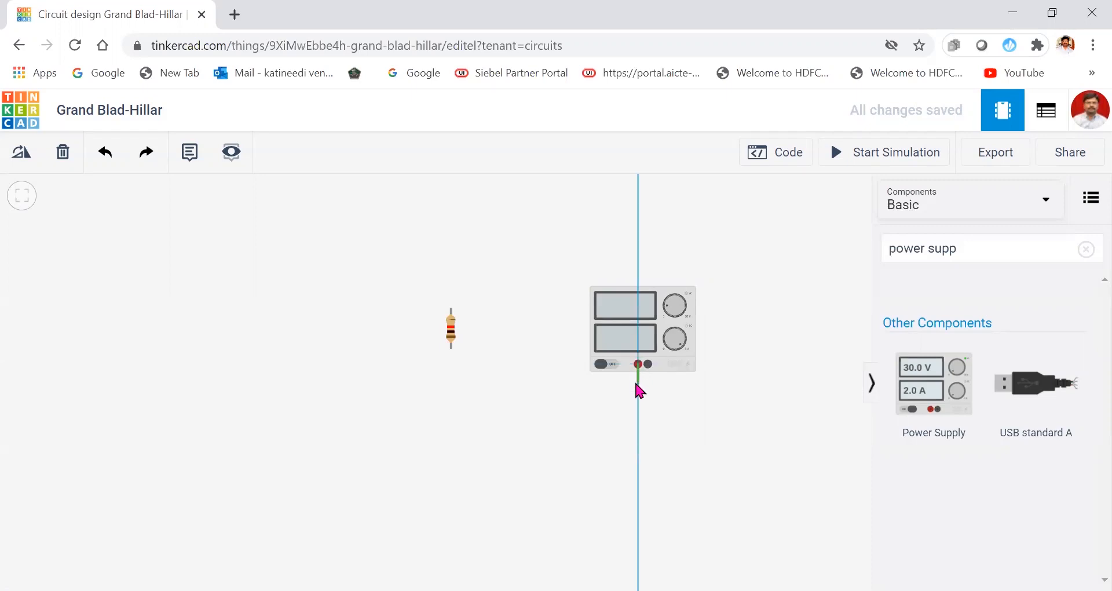
{"action": "left_click", "coordinate": [637, 383]}
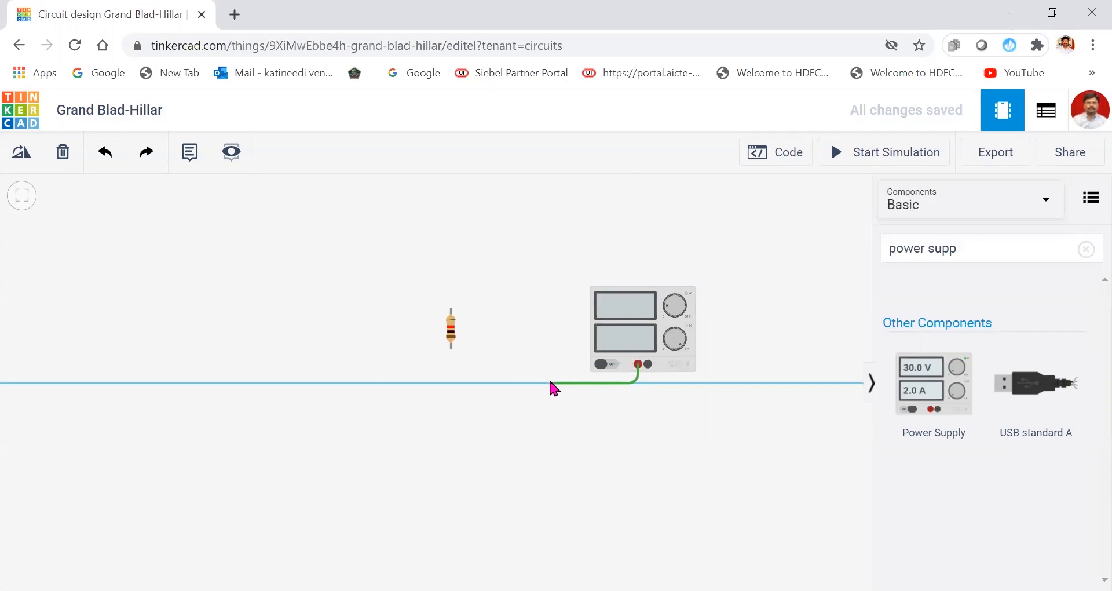
{"action": "left_click", "coordinate": [517, 389]}
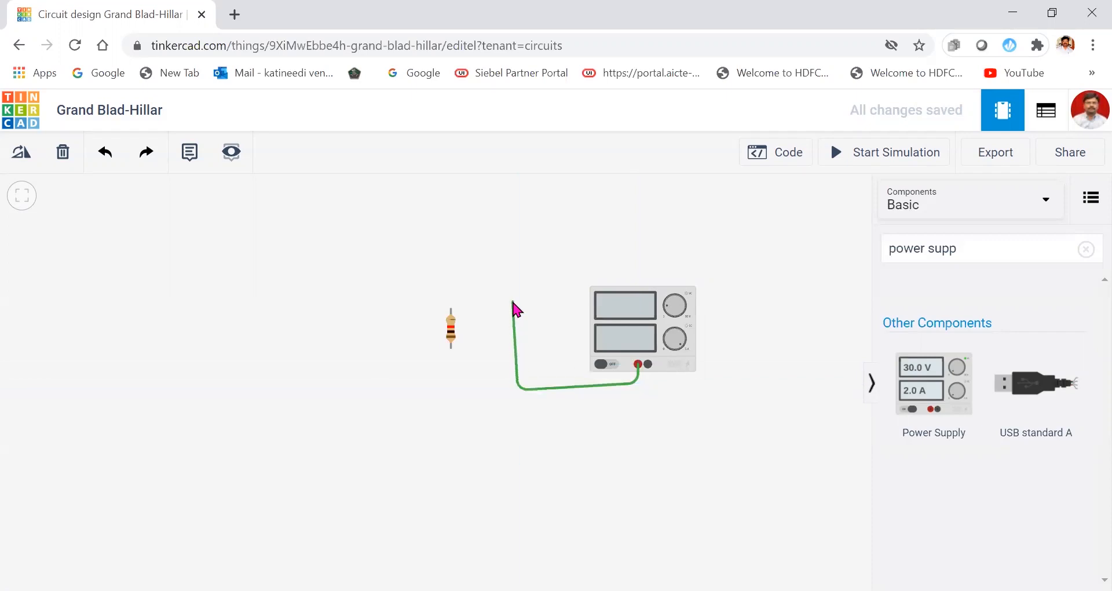
{"action": "left_click", "coordinate": [513, 301]}
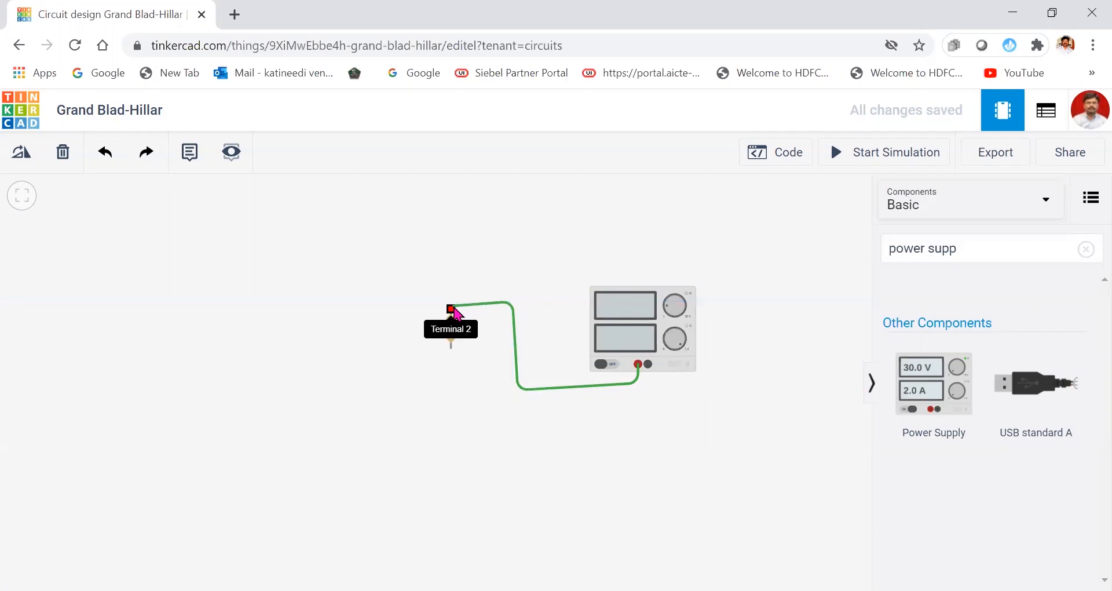
{"action": "left_click", "coordinate": [451, 308]}
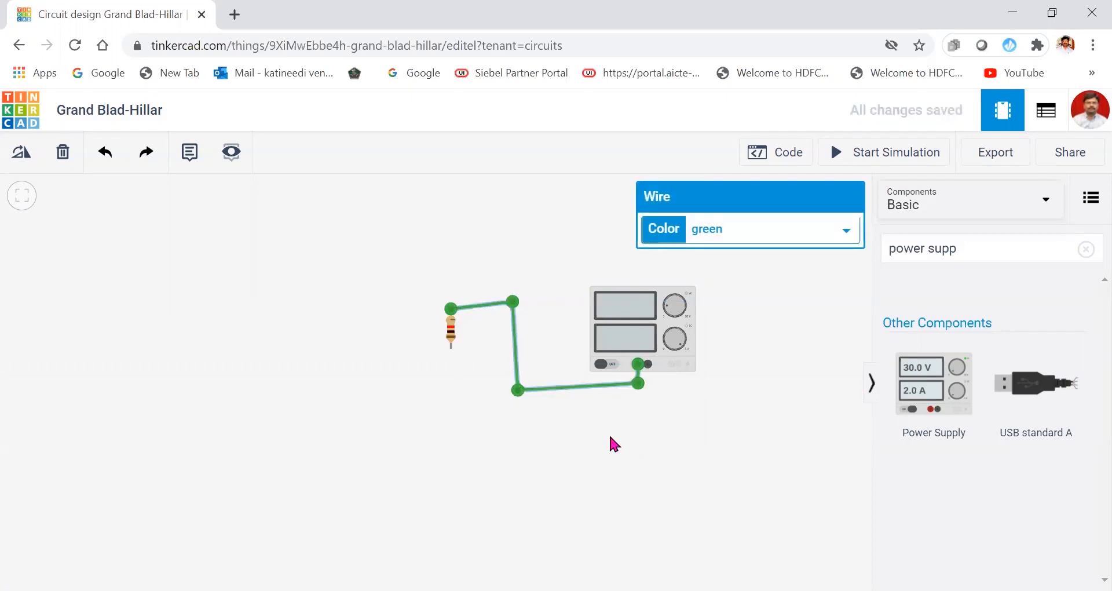
{"action": "left_click", "coordinate": [658, 396]}
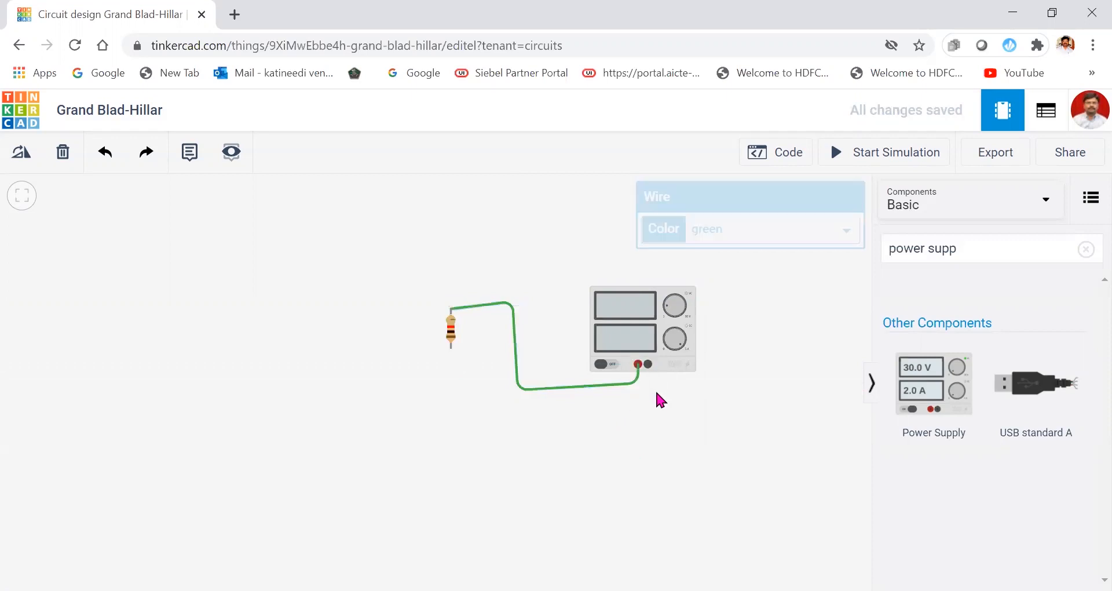
Wire the power supply's black terminal to the resistor's lower terminal, routing the wire beneath the first one.
{"action": "left_click", "coordinate": [648, 363]}
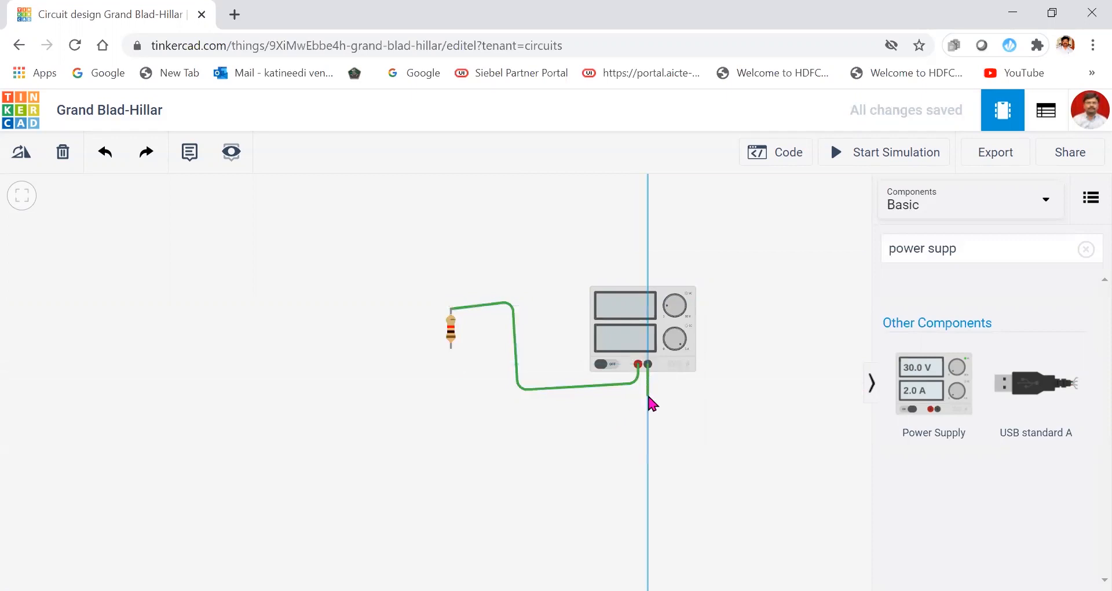
{"action": "left_click", "coordinate": [649, 397]}
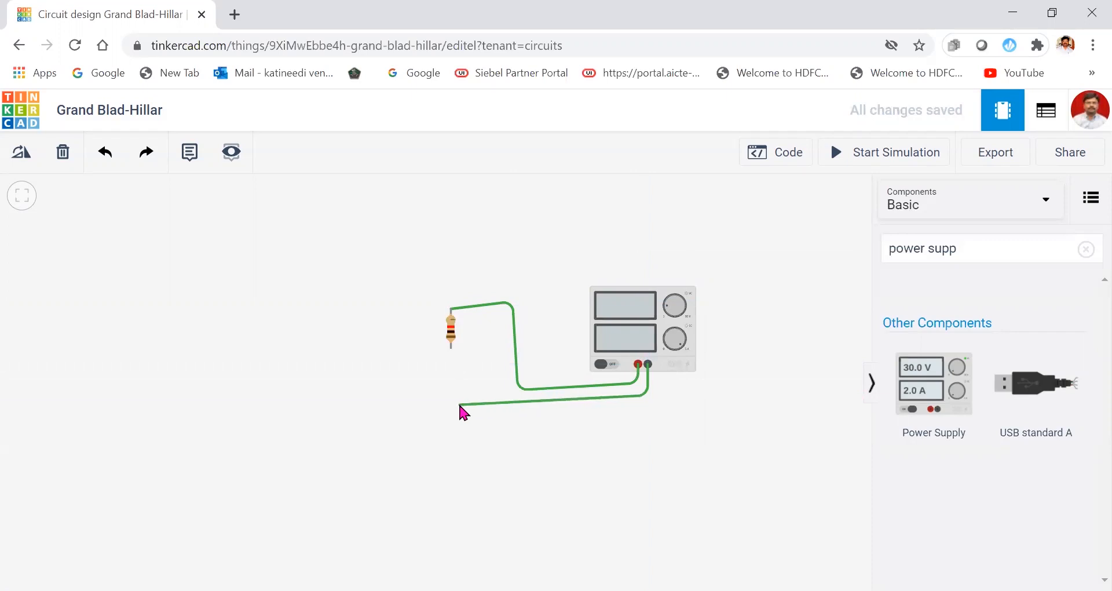
{"action": "left_click", "coordinate": [451, 348]}
{"action": "left_click", "coordinate": [451, 348]}
{"action": "left_click", "coordinate": [497, 486]}
Run the circuit simulation to check the power supply's voltage and current readings, and stop it.
{"action": "left_click", "coordinate": [892, 159]}
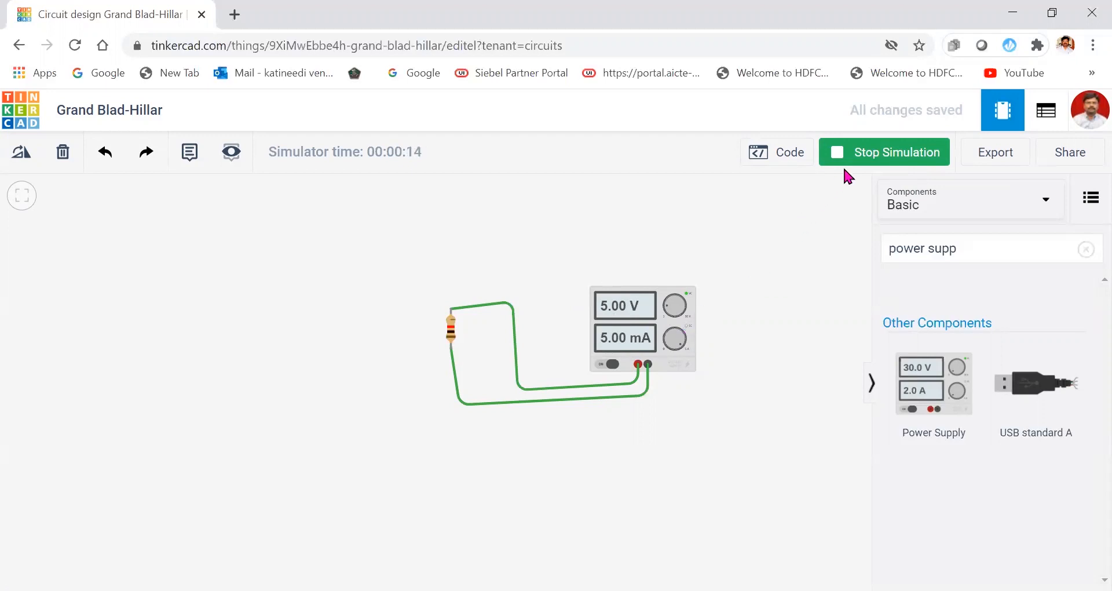
{"action": "left_click", "coordinate": [864, 155]}
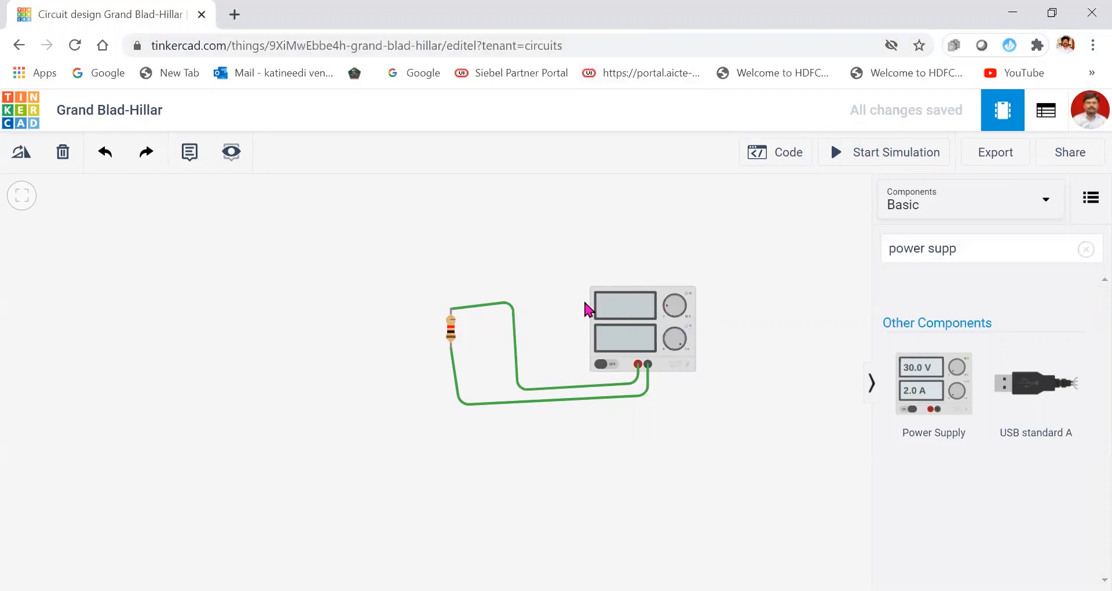
{"action": "left_click", "coordinate": [516, 336]}
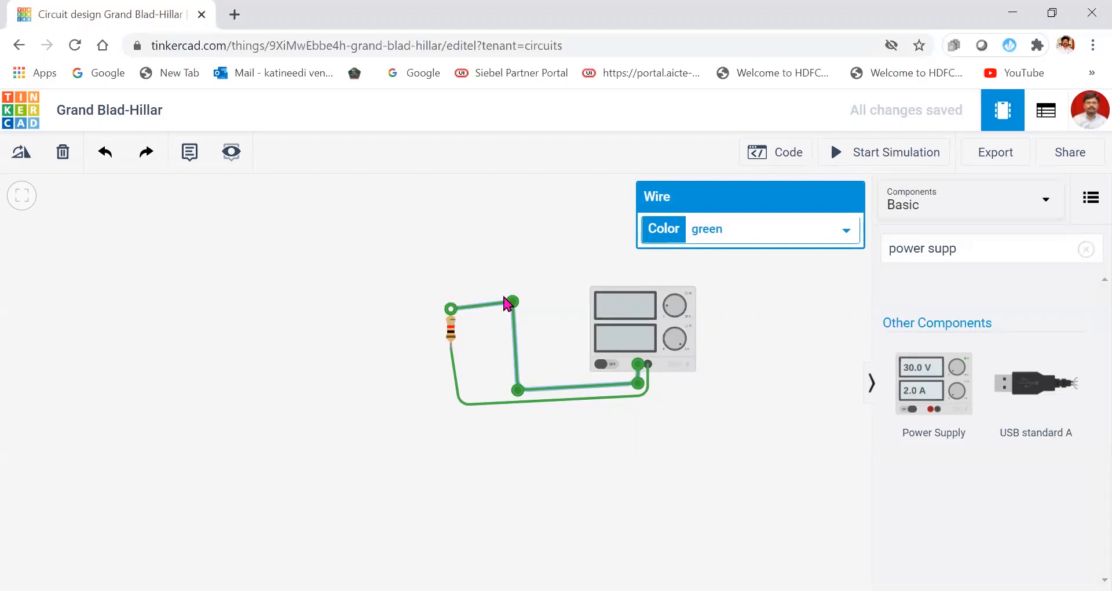
Set the resistor's resistance to 2 kΩ and run the simulation once to check the current, stopping it again.
{"action": "left_click", "coordinate": [451, 328]}
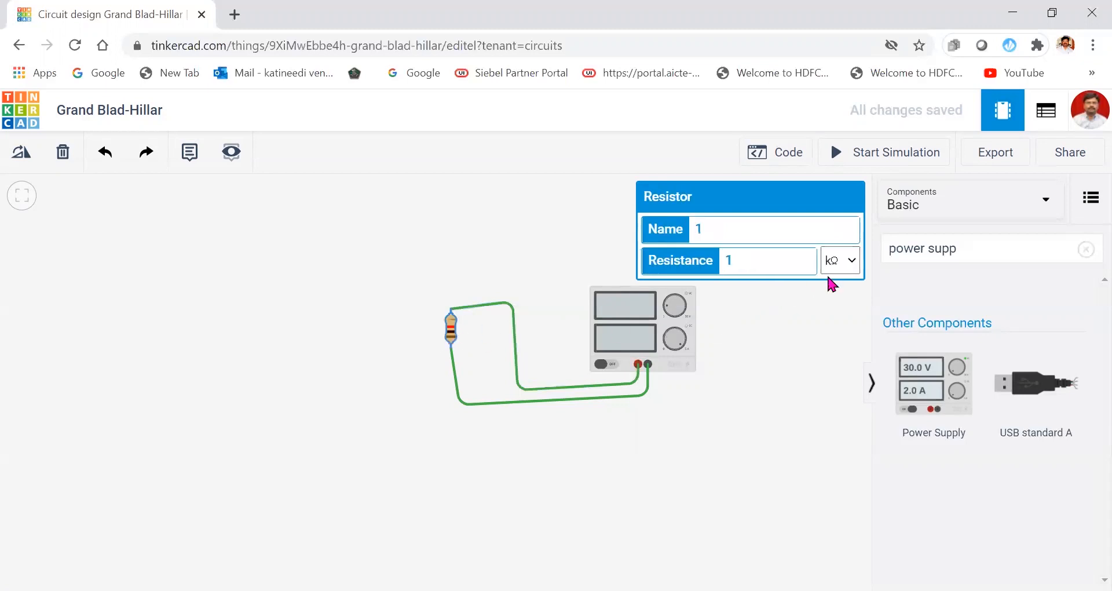
{"action": "left_click", "coordinate": [740, 260]}
{"action": "key", "text": "BackSpace"}
{"action": "type", "text": "2"}
{"action": "left_click", "coordinate": [786, 303]}
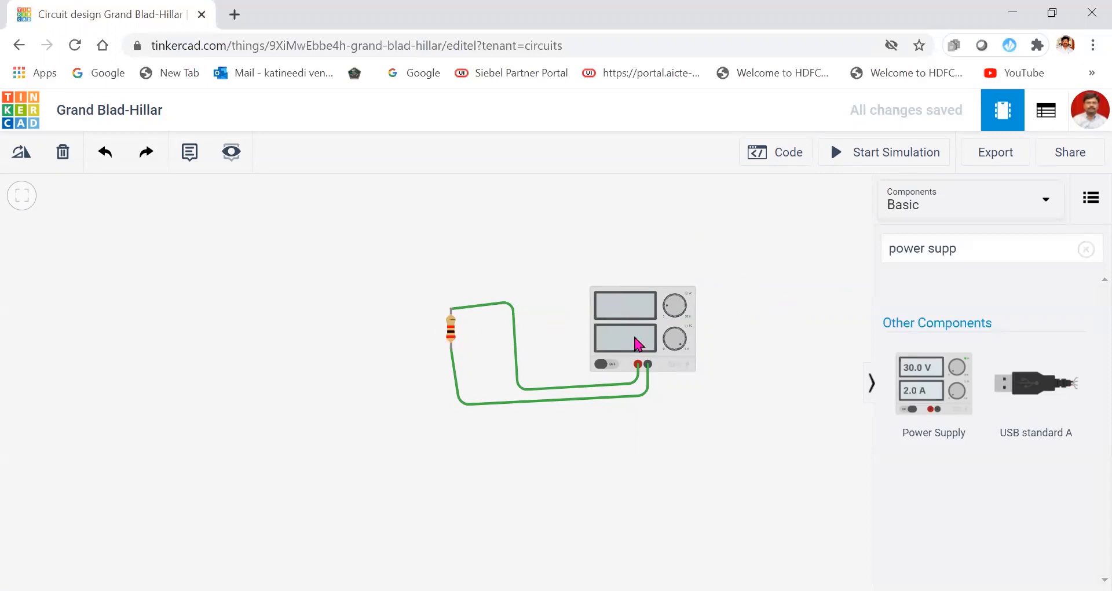
{"action": "left_click", "coordinate": [877, 160]}
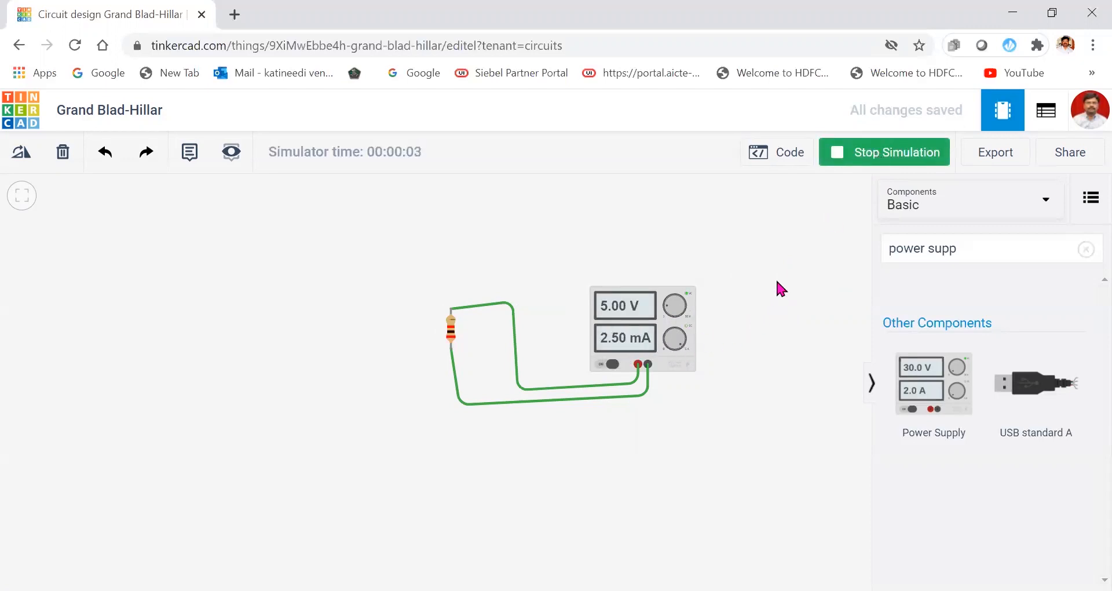
{"action": "left_click", "coordinate": [865, 155]}
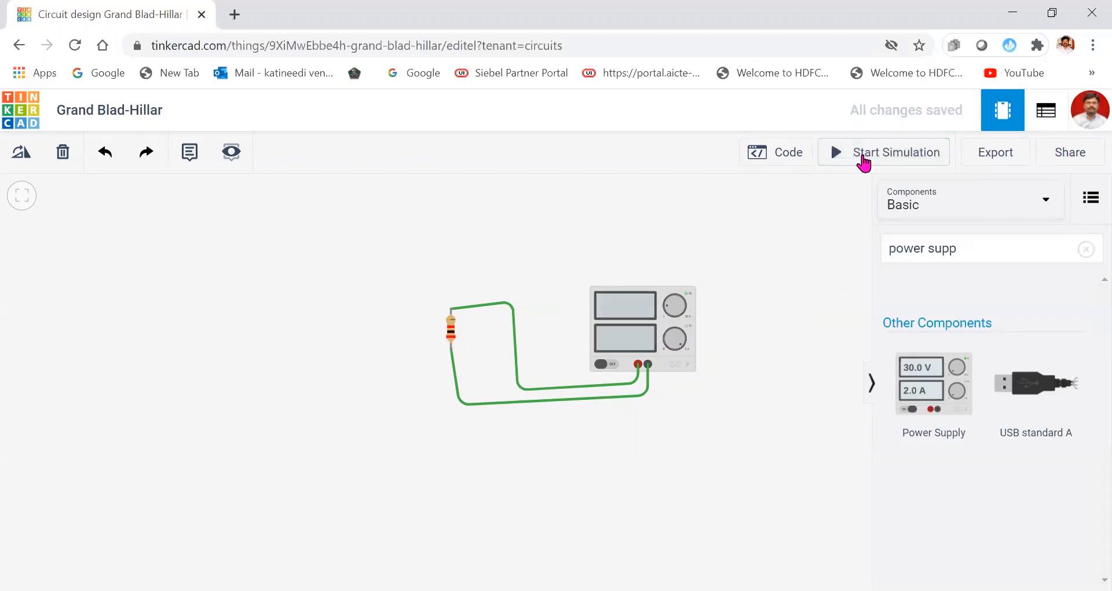
Set the resistor's resistance to 1 kΩ.
{"action": "left_click", "coordinate": [455, 329]}
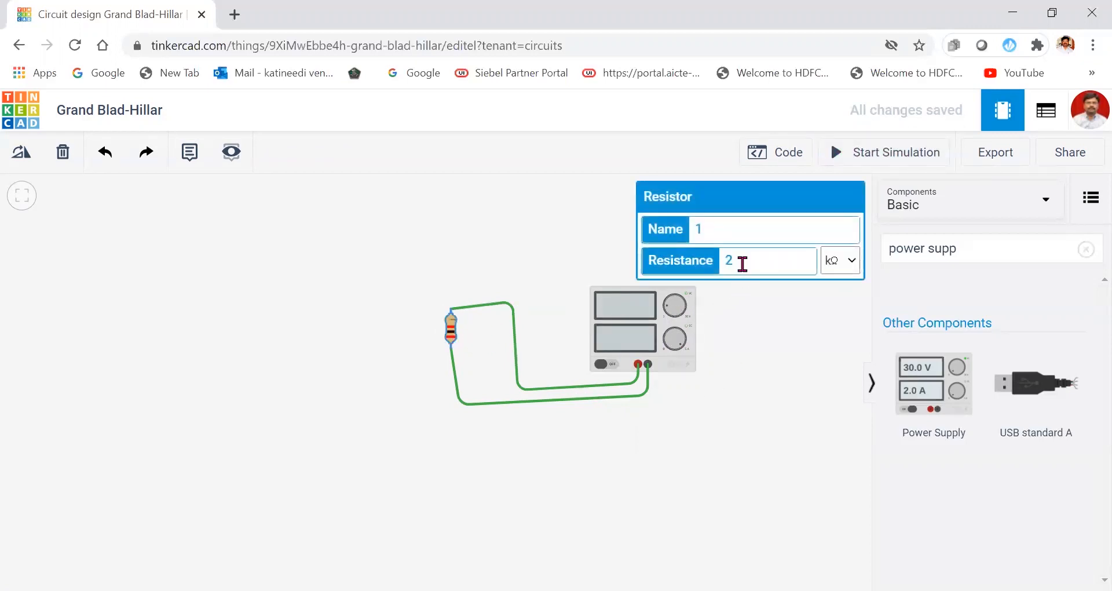
{"action": "key", "text": "BackSpace"}
{"action": "type", "text": "1"}
{"action": "left_click", "coordinate": [746, 309]}
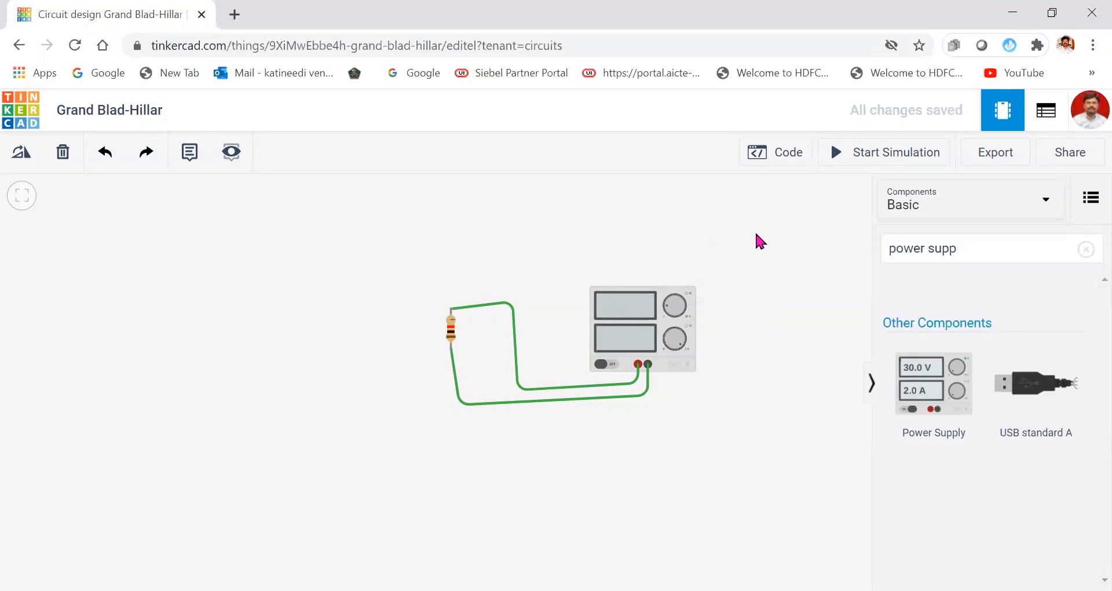
Delete the wire from the power supply's red terminal and place a second resistor directly above the first, end to end in series.
{"action": "left_click", "coordinate": [513, 324]}
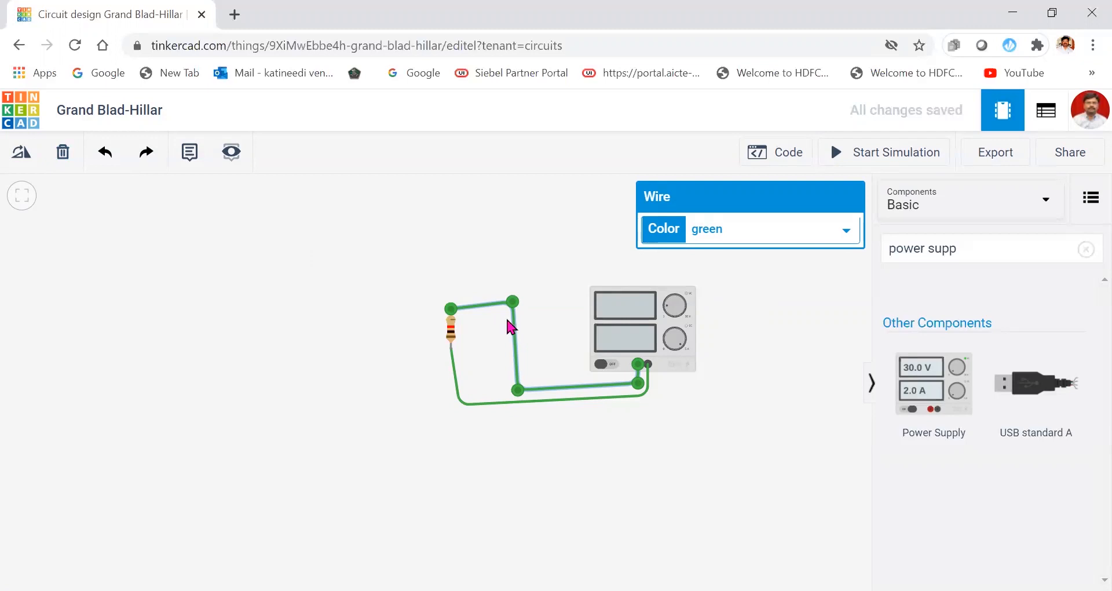
{"action": "left_click", "coordinate": [63, 153]}
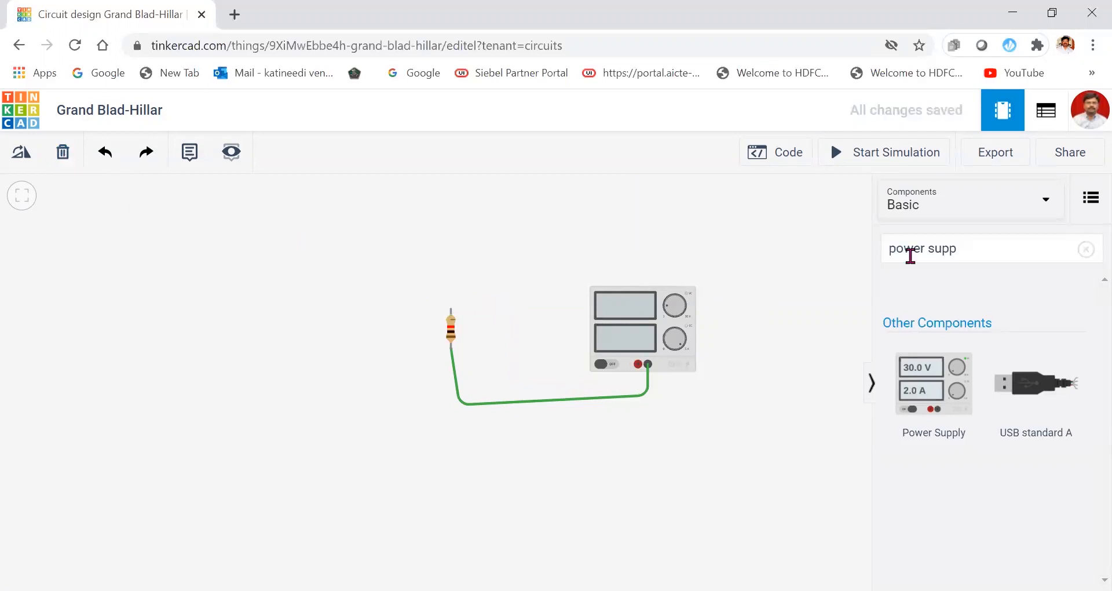
{"action": "left_click", "coordinate": [1047, 199]}
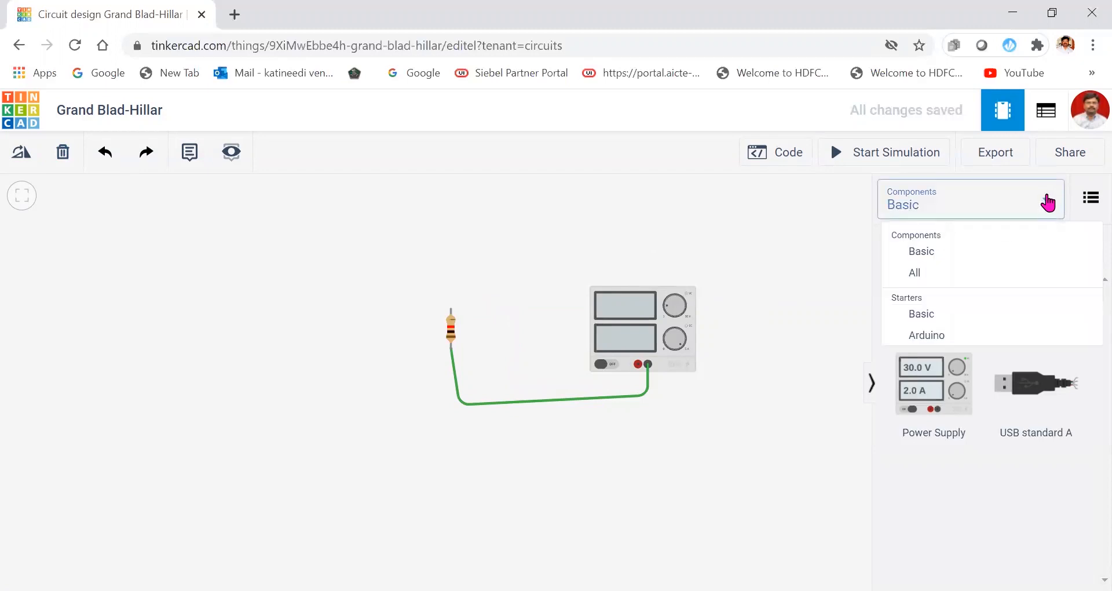
{"action": "left_click", "coordinate": [938, 258]}
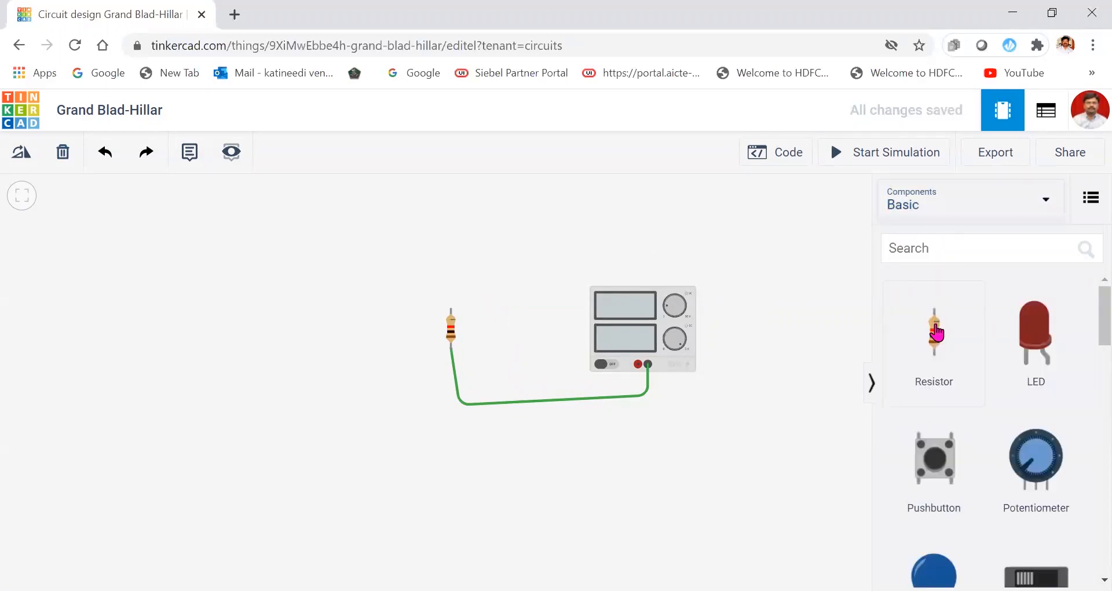
{"action": "left_click_drag", "start_coordinate": [936, 333], "coordinate": [455, 290]}
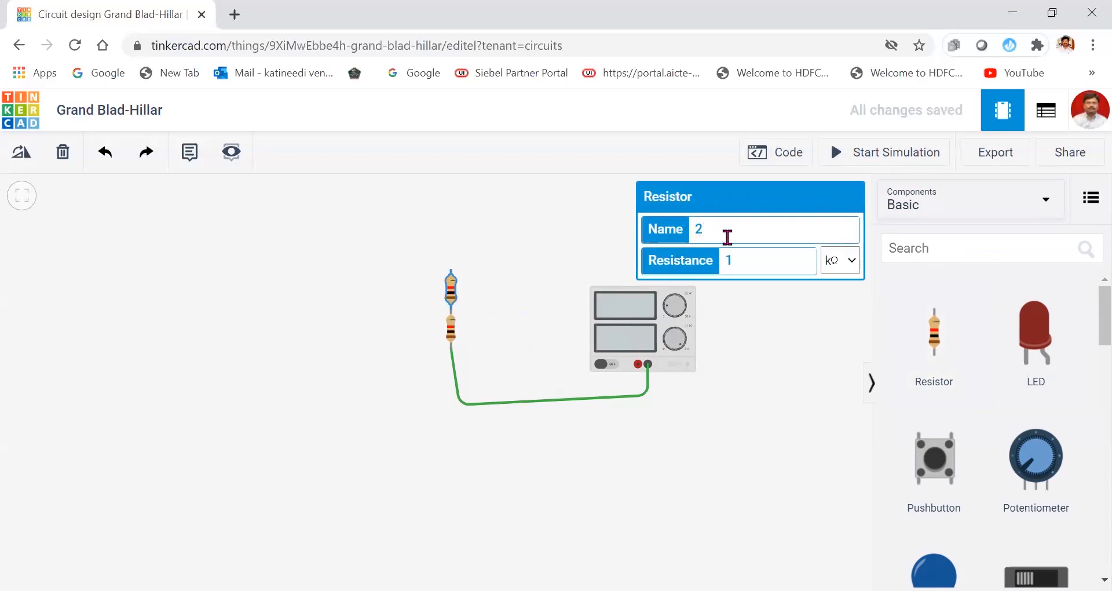
{"action": "left_click", "coordinate": [792, 313]}
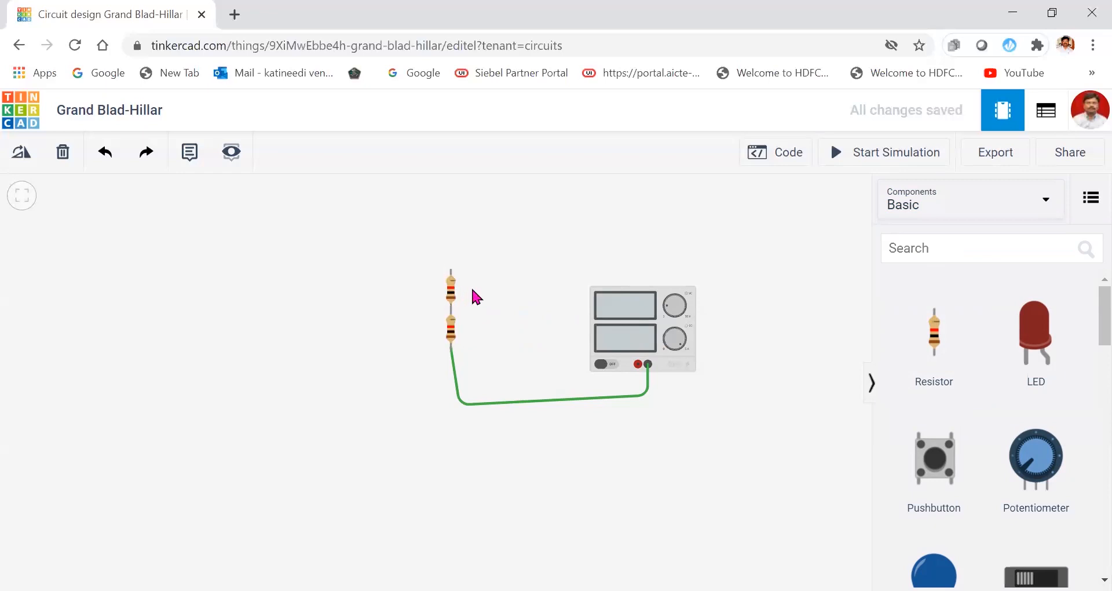
Wire the power supply's red terminal to the upper resistor's top terminal and run the simulation once to check the series current.
{"action": "left_click", "coordinate": [638, 369]}
{"action": "left_click", "coordinate": [746, 360]}
{"action": "left_click", "coordinate": [639, 365]}
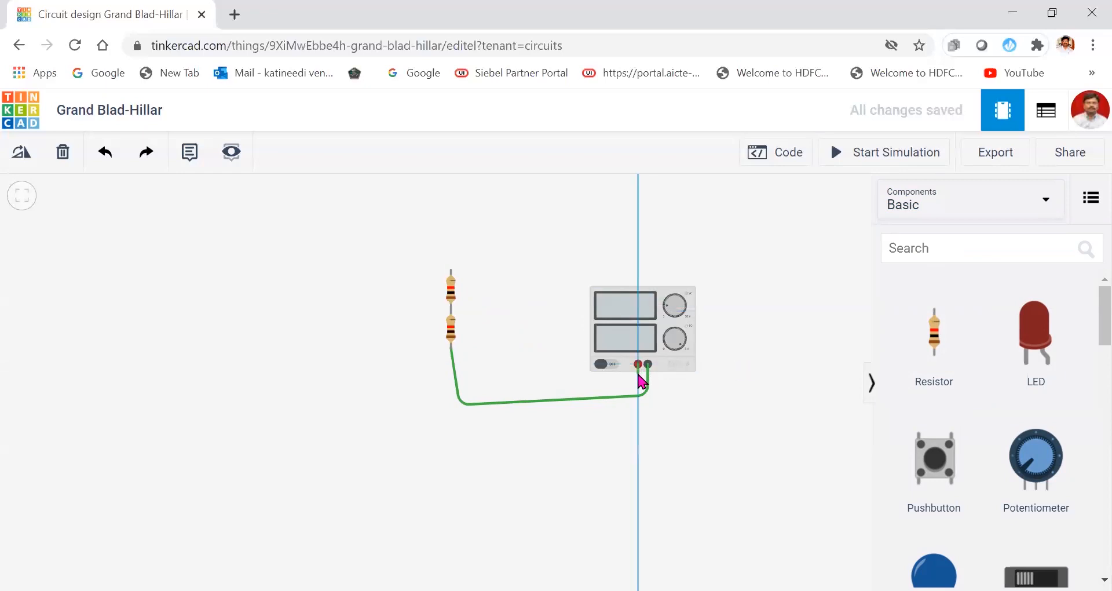
{"action": "left_click", "coordinate": [619, 380]}
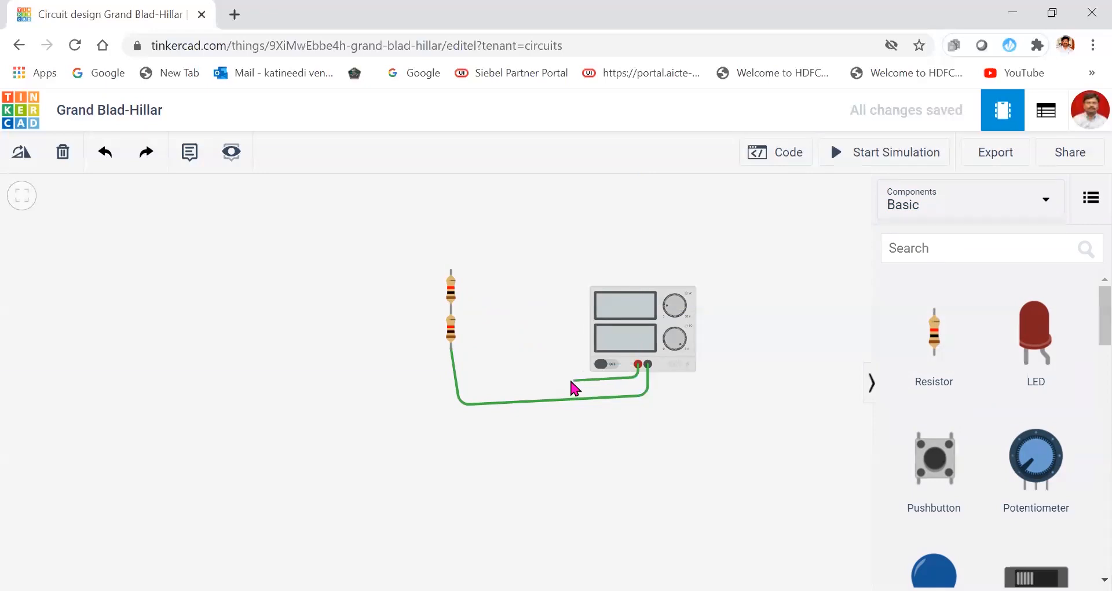
{"action": "left_click", "coordinate": [503, 374]}
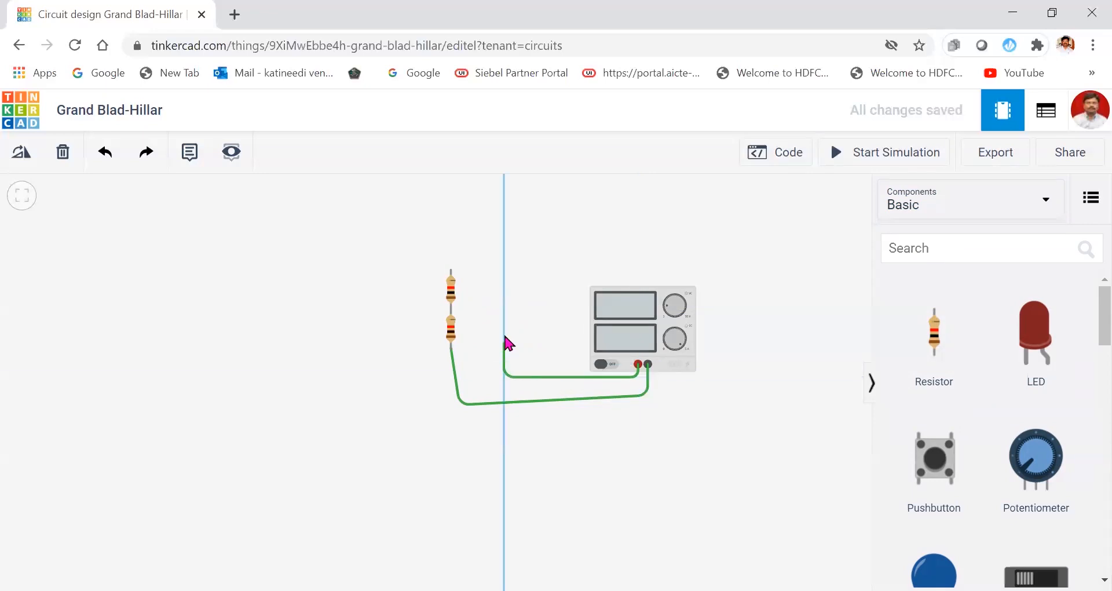
{"action": "left_click", "coordinate": [497, 264]}
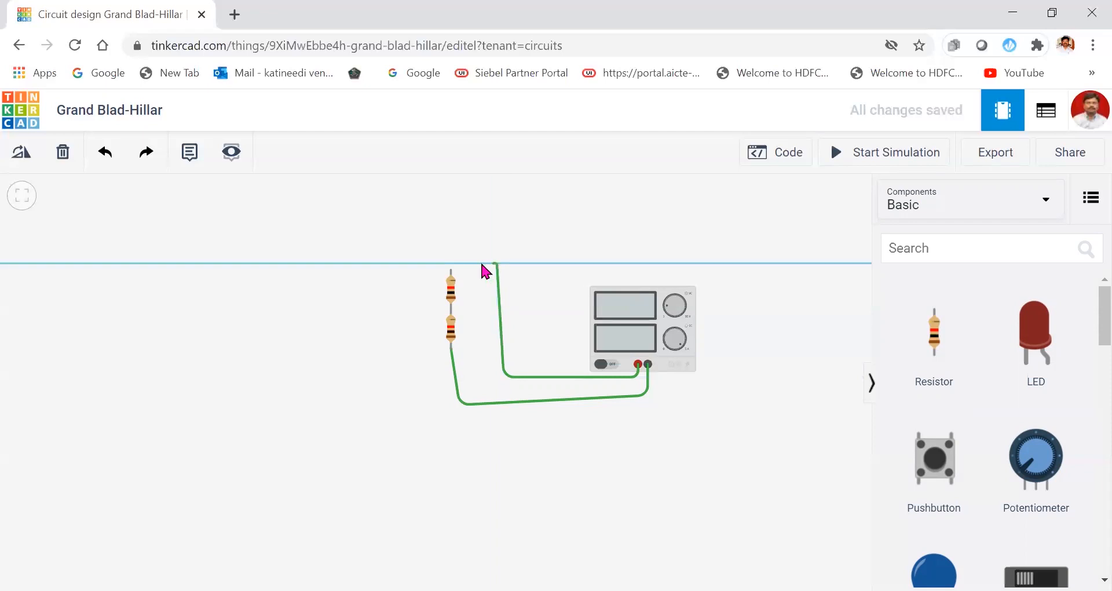
{"action": "left_click", "coordinate": [451, 270]}
{"action": "left_click", "coordinate": [521, 241]}
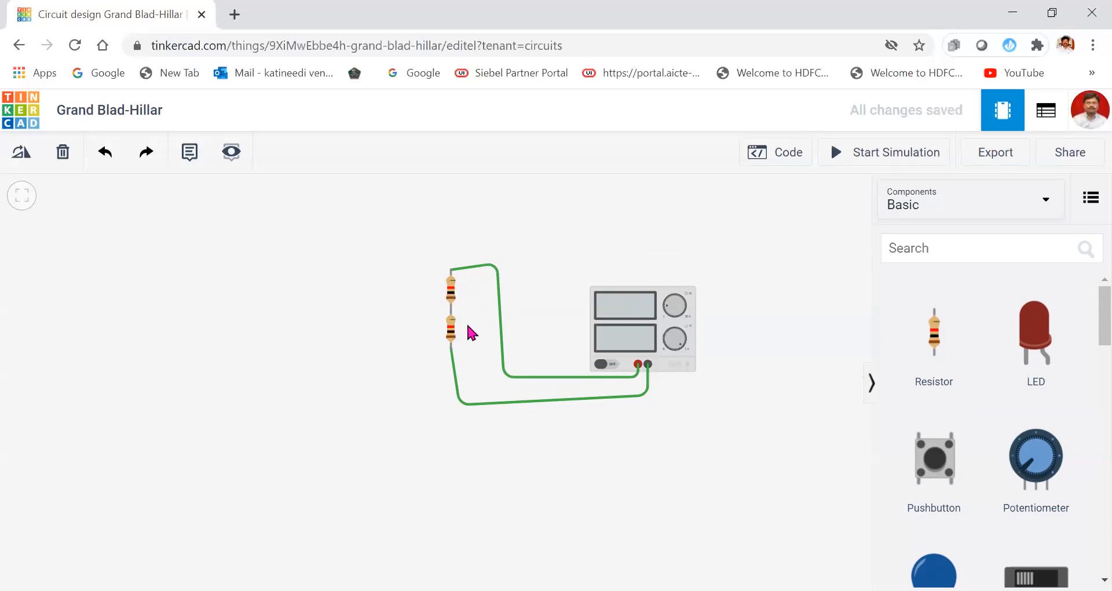
{"action": "left_click", "coordinate": [867, 163]}
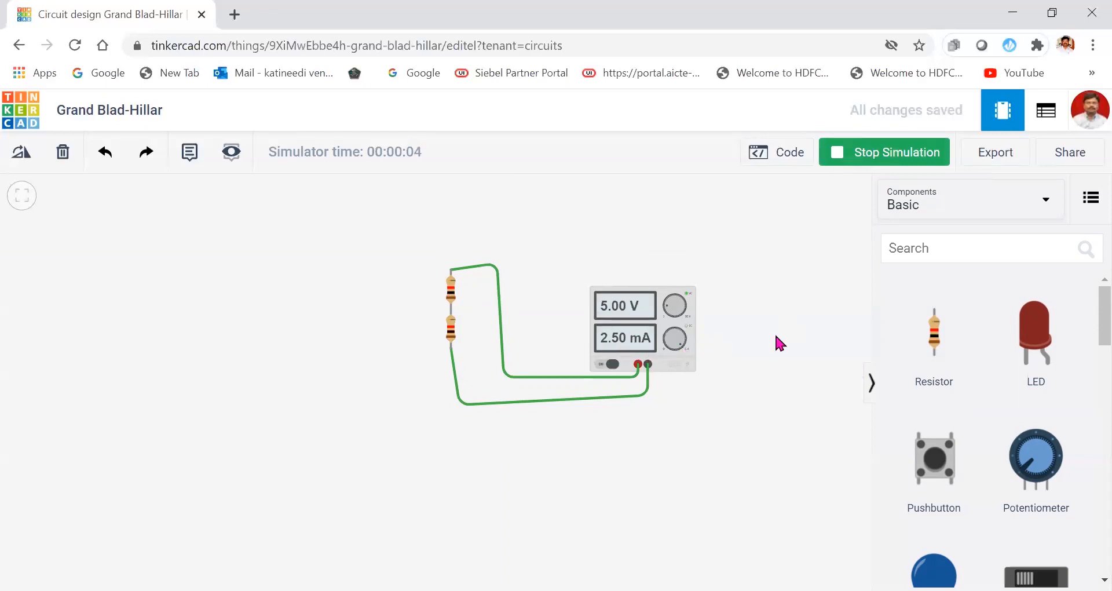
{"action": "left_click", "coordinate": [870, 157]}
Delete the red terminal's wire and the upper resistor of the series pair.
{"action": "left_click", "coordinate": [502, 354]}
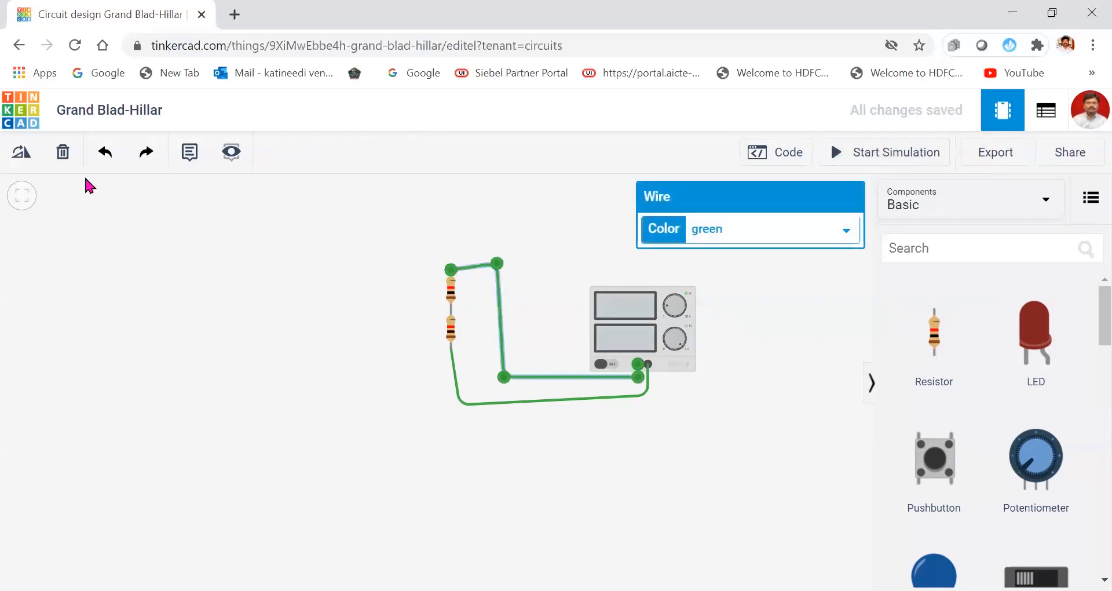
{"action": "left_click", "coordinate": [62, 154]}
{"action": "left_click", "coordinate": [449, 294]}
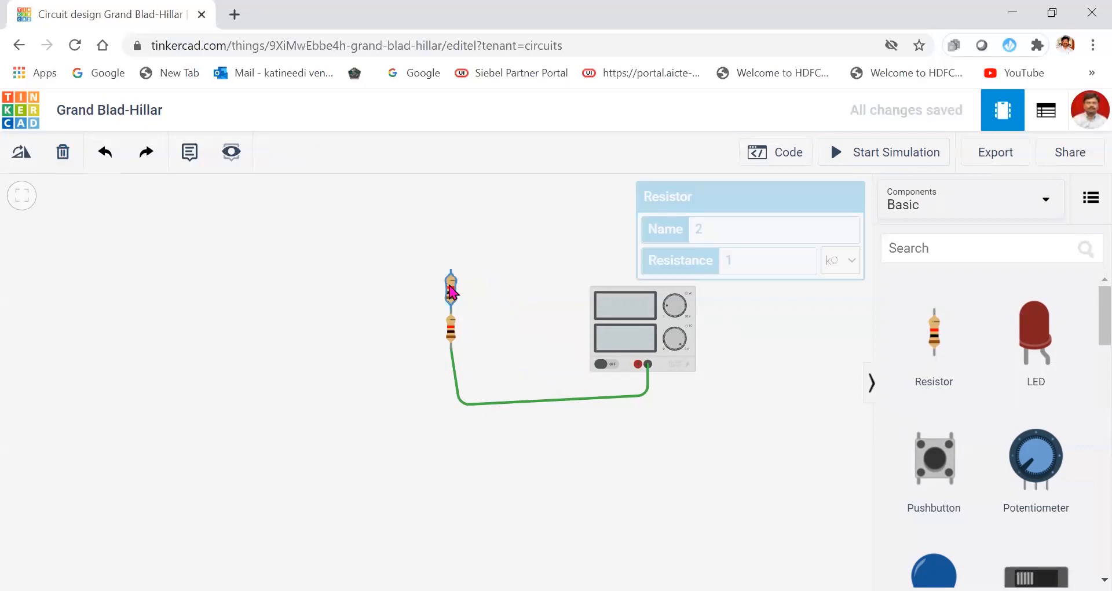
{"action": "left_click", "coordinate": [62, 155]}
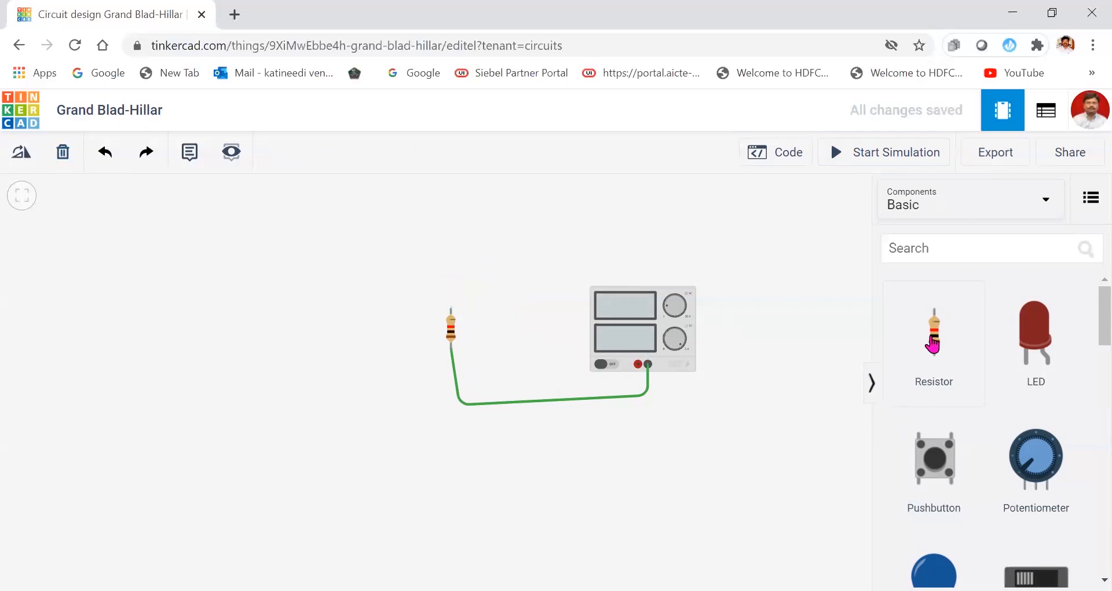
Place a second resistor upright beside the first, between it and the power supply.
{"action": "left_click_drag", "start_coordinate": [933, 339], "coordinate": [572, 348]}
{"action": "left_click_drag", "start_coordinate": [475, 324], "coordinate": [490, 327]}
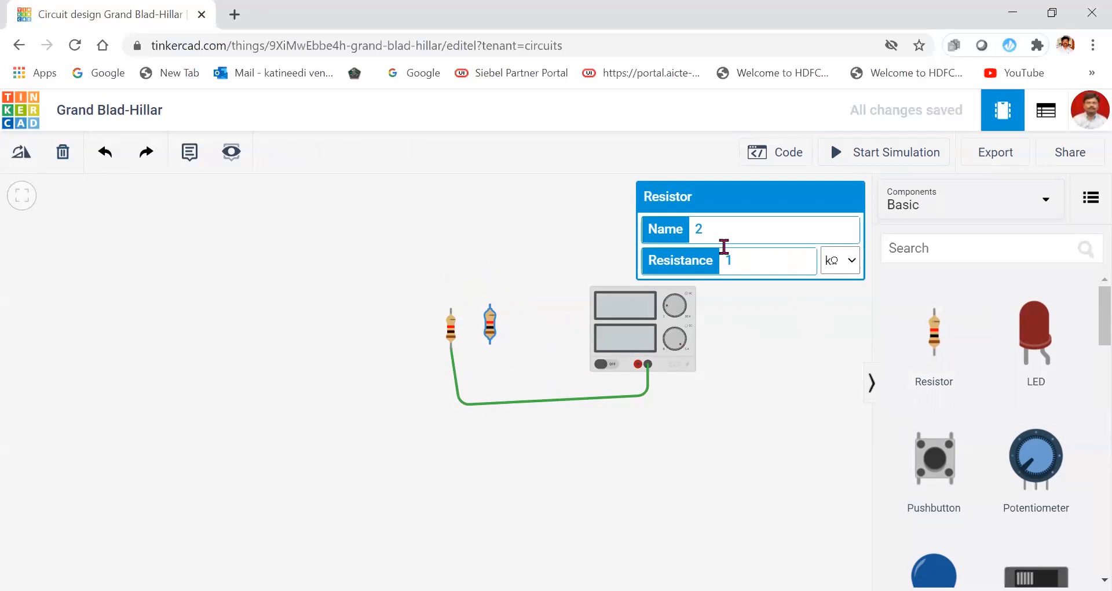
{"action": "left_click", "coordinate": [733, 454]}
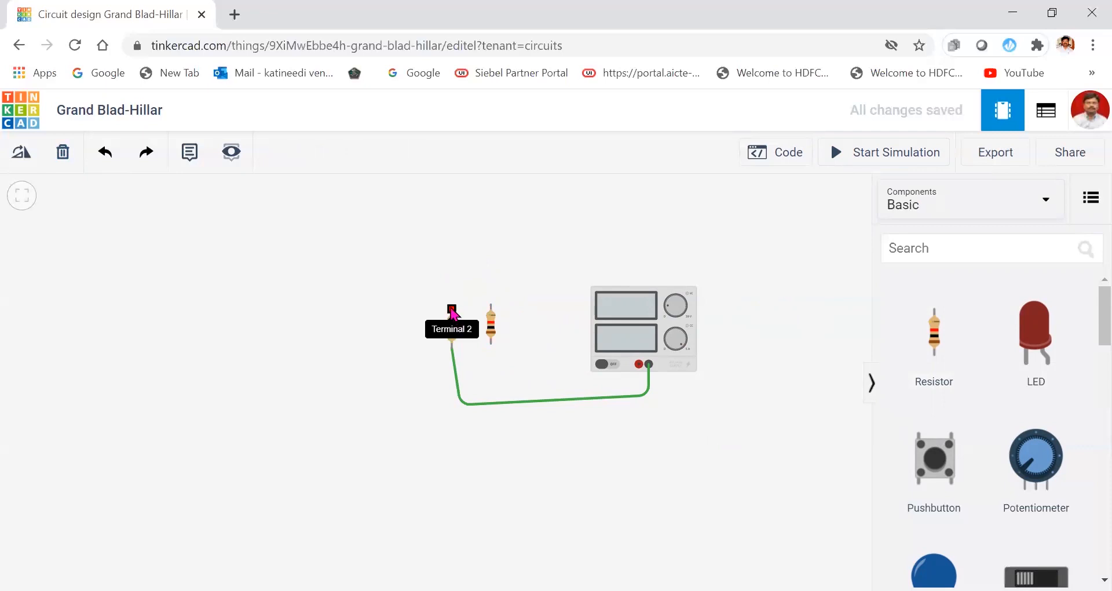
Connect the two resistors in parallel by wiring their upper terminals together and their lower terminals together.
{"action": "left_click", "coordinate": [452, 311]}
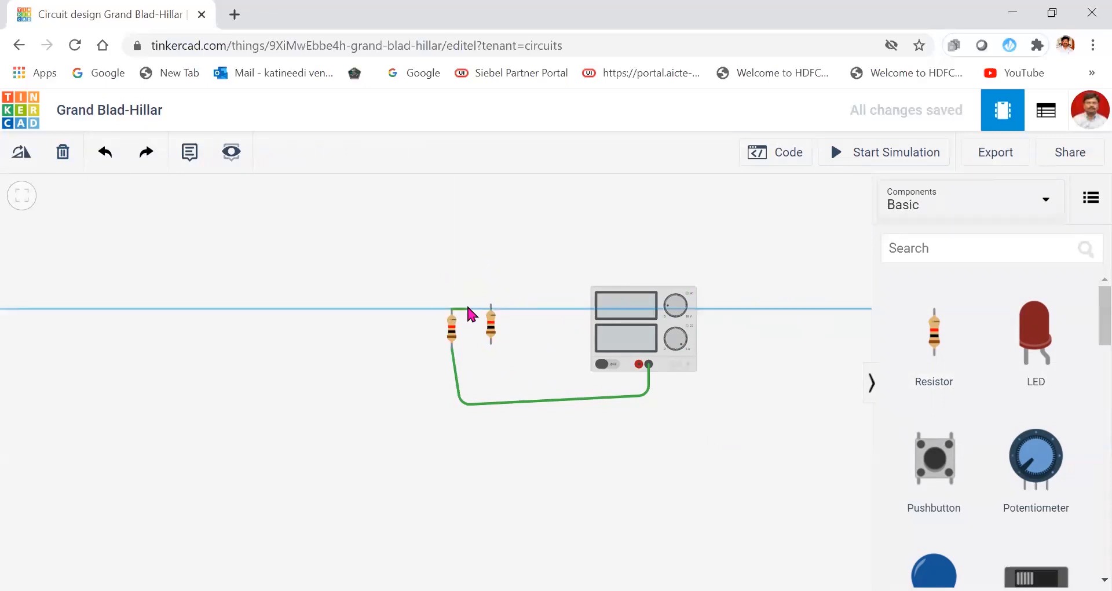
{"action": "left_click", "coordinate": [491, 306]}
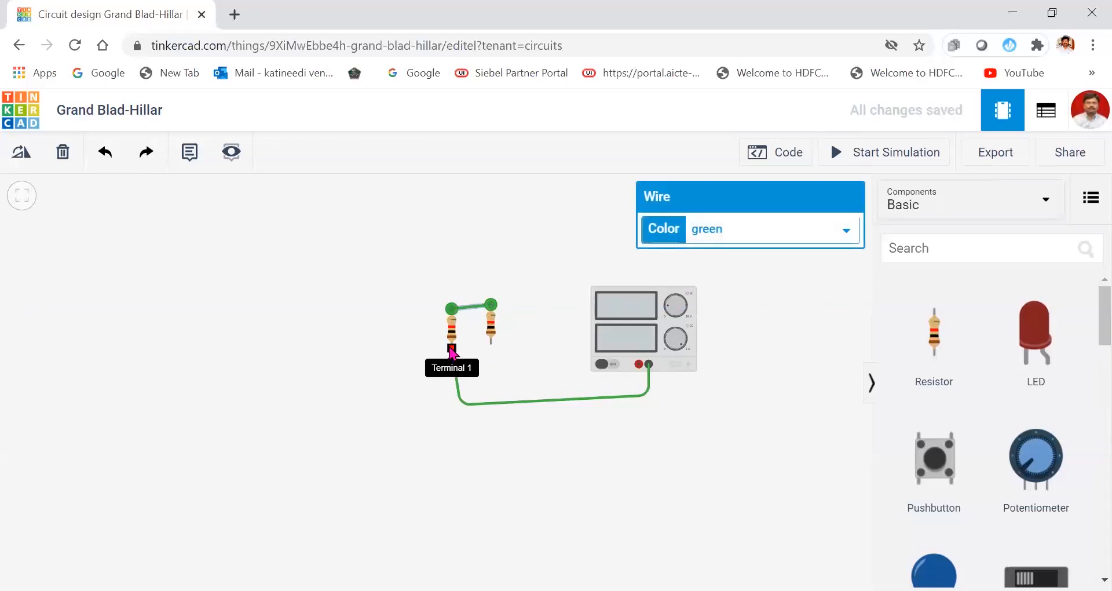
{"action": "left_click", "coordinate": [451, 350]}
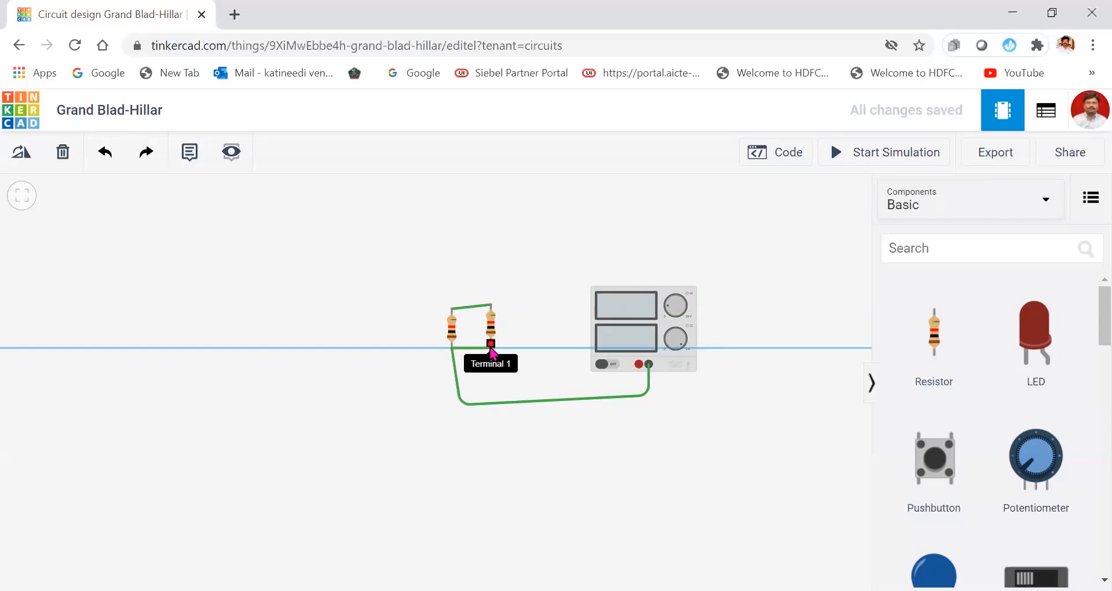
{"action": "left_click", "coordinate": [491, 346]}
{"action": "left_click", "coordinate": [487, 370]}
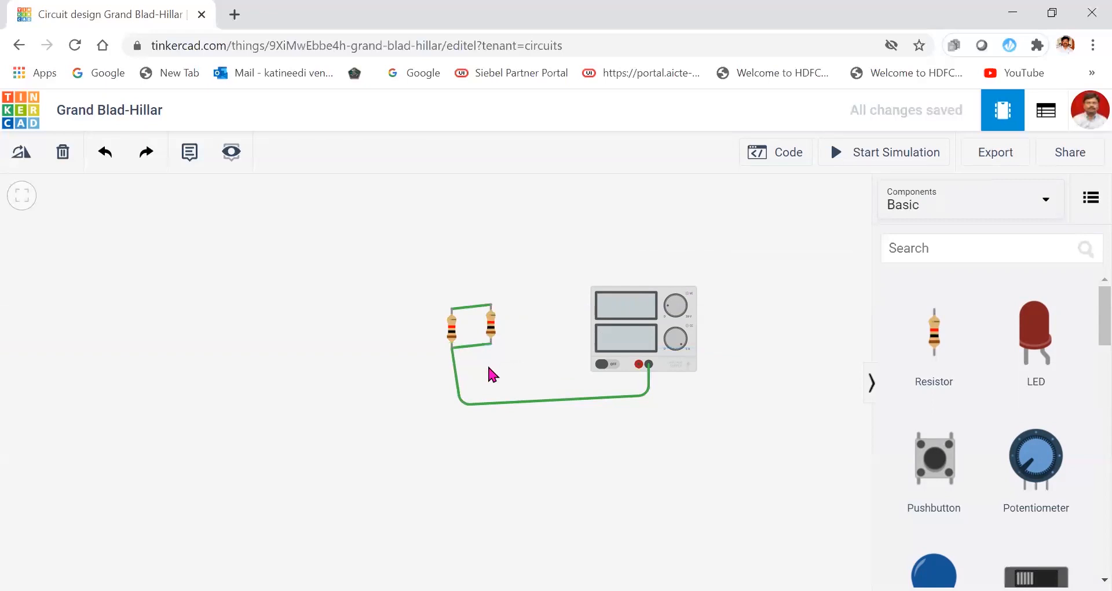
Wire the power supply's red terminal to the second resistor's upper terminal and run the simulation once to check the parallel current.
{"action": "left_click", "coordinate": [639, 364]}
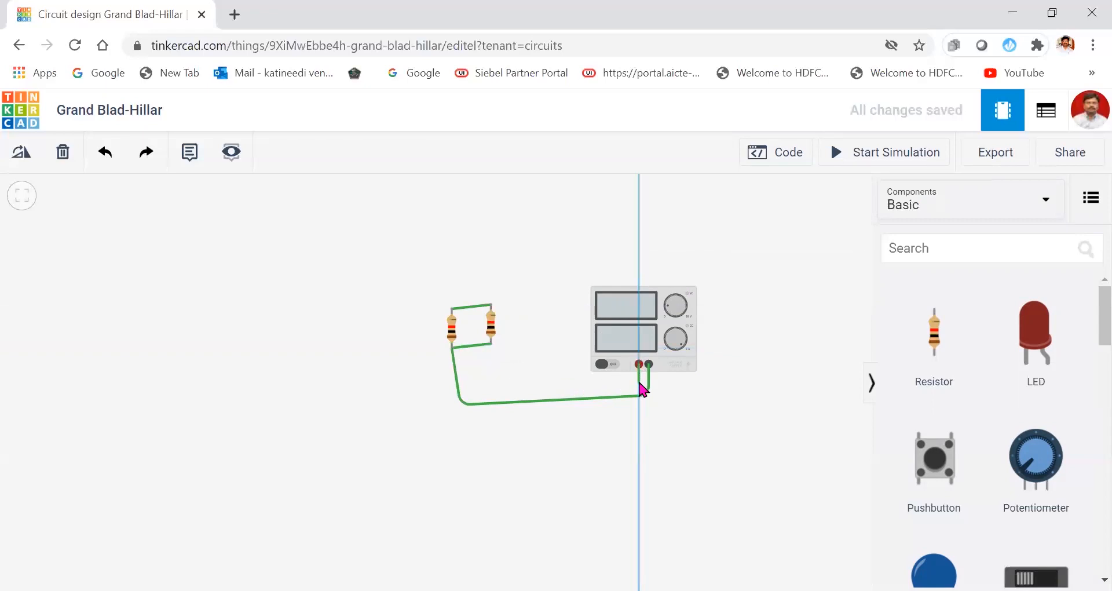
{"action": "left_click", "coordinate": [560, 382]}
{"action": "left_click", "coordinate": [546, 293]}
{"action": "left_click", "coordinate": [491, 304]}
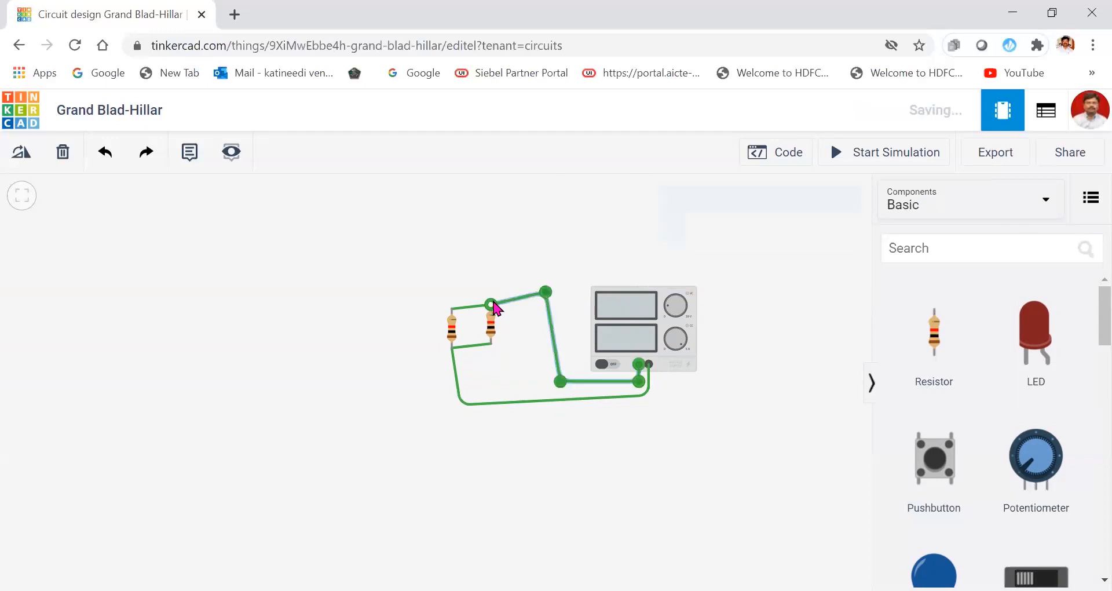
{"action": "left_click", "coordinate": [487, 269]}
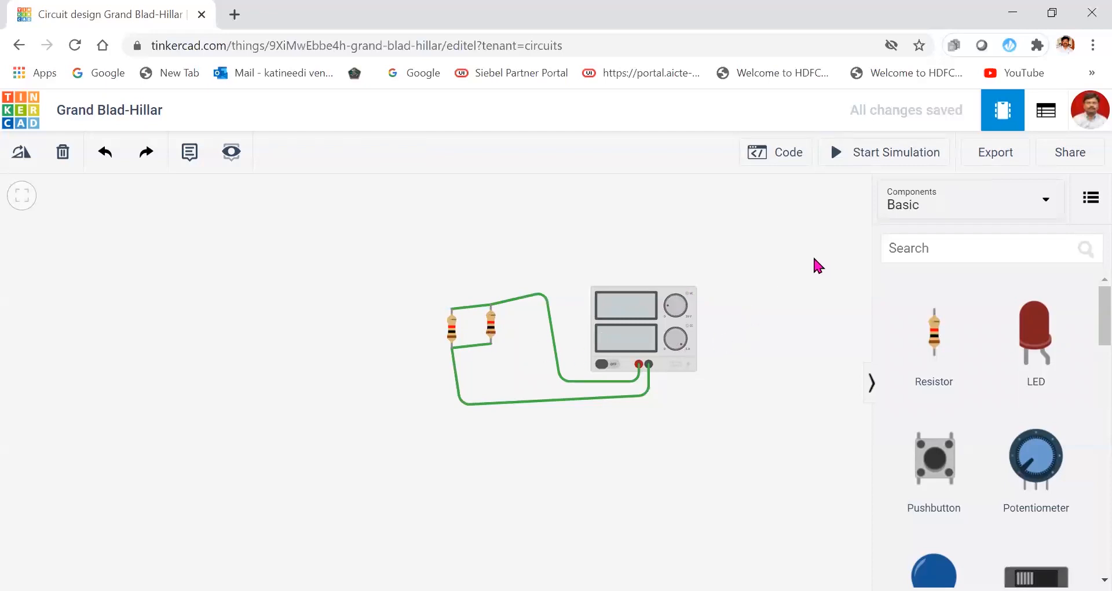
{"action": "left_click", "coordinate": [888, 164]}
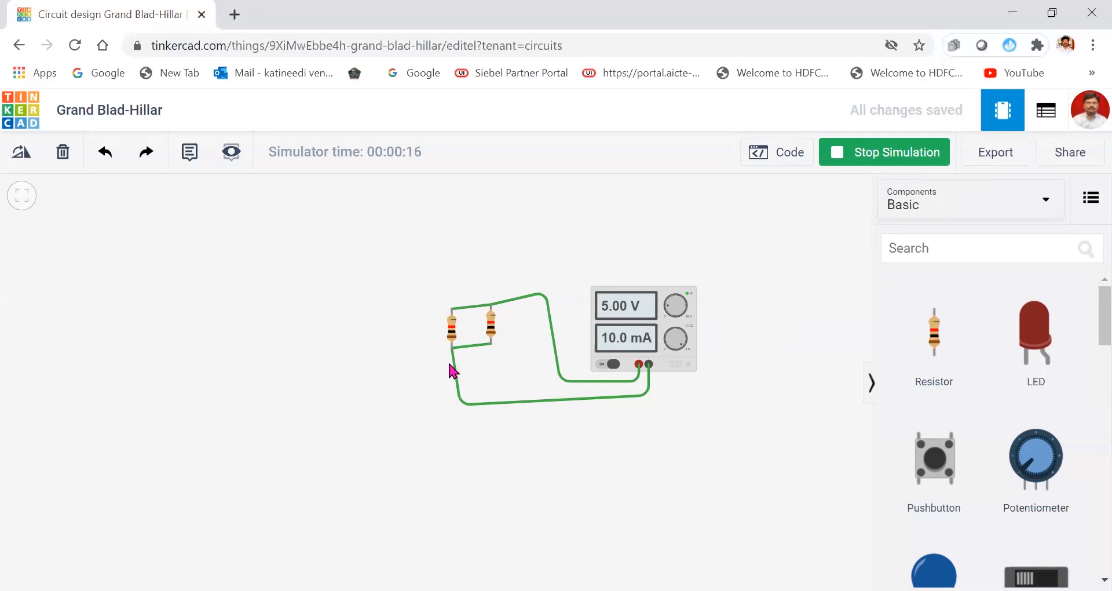
{"action": "left_click", "coordinate": [868, 160]}
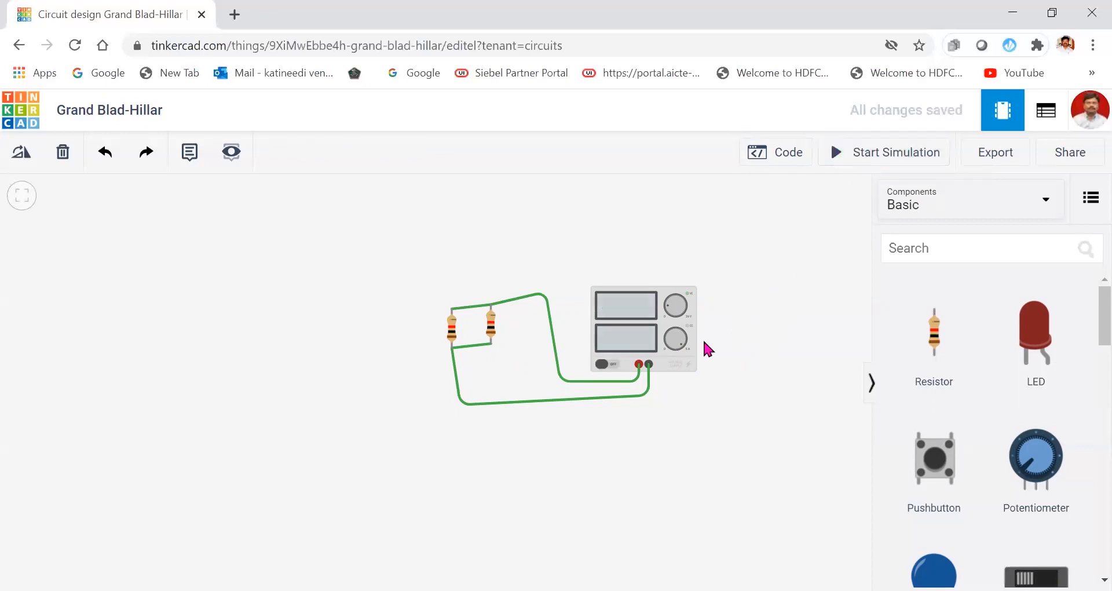
Set the power supply's voltage to 10 V and start the simulation to check the current.
{"action": "left_click", "coordinate": [631, 318]}
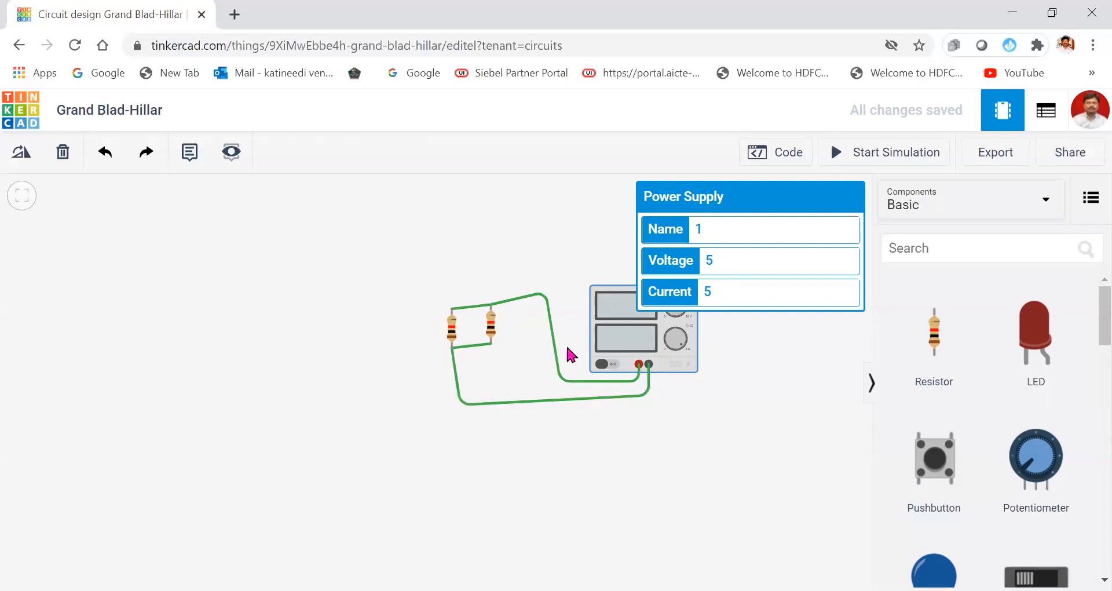
{"action": "left_click", "coordinate": [491, 327]}
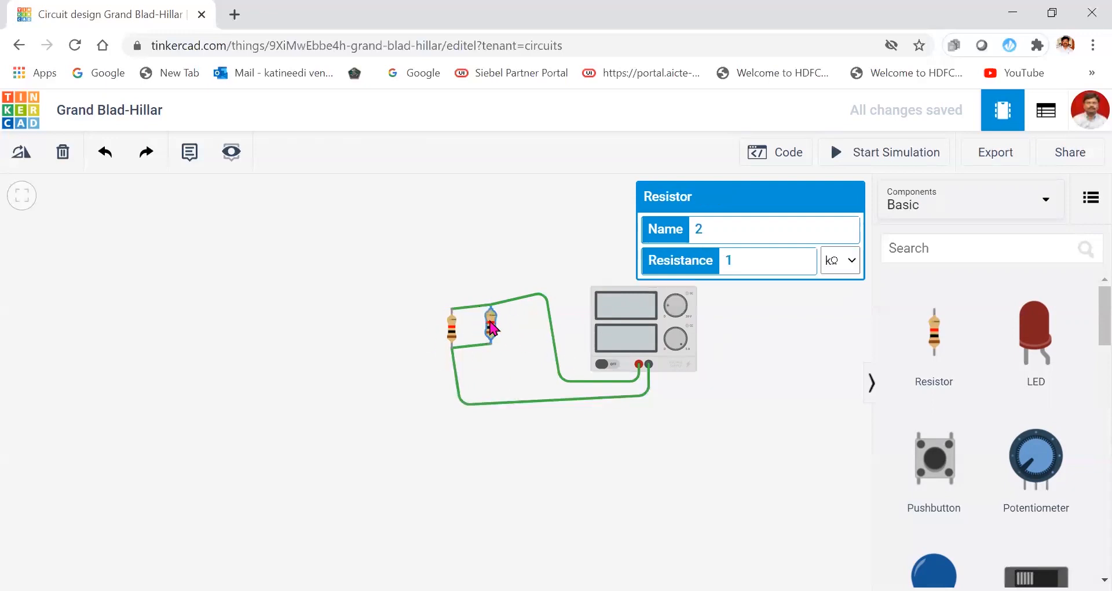
{"action": "left_click", "coordinate": [711, 346]}
{"action": "left_click", "coordinate": [639, 316]}
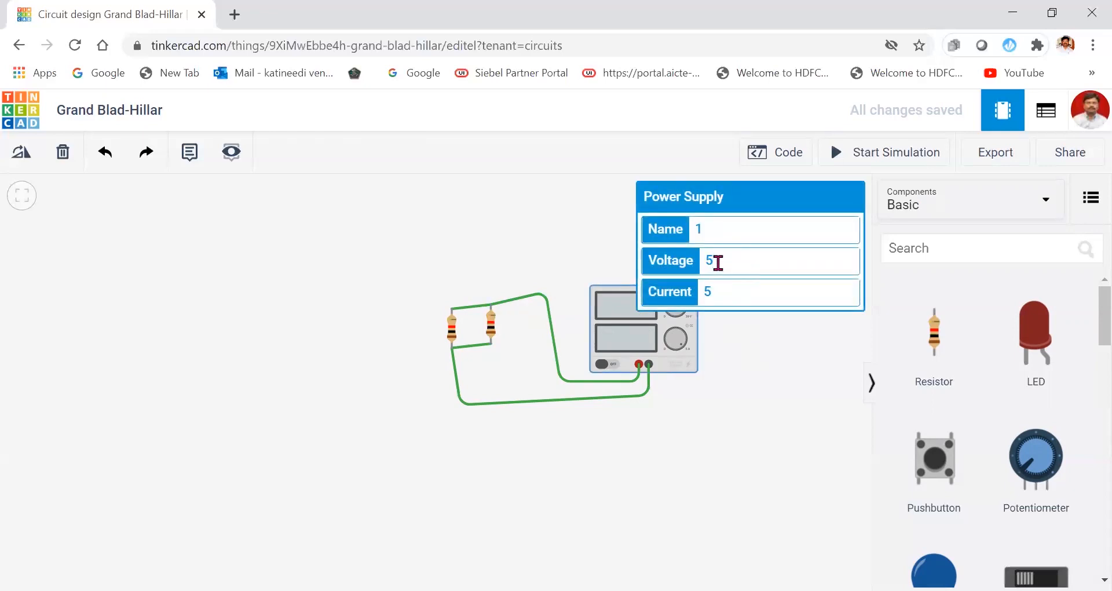
{"action": "key", "text": "BackSpace"}
{"action": "left_click", "coordinate": [759, 351]}
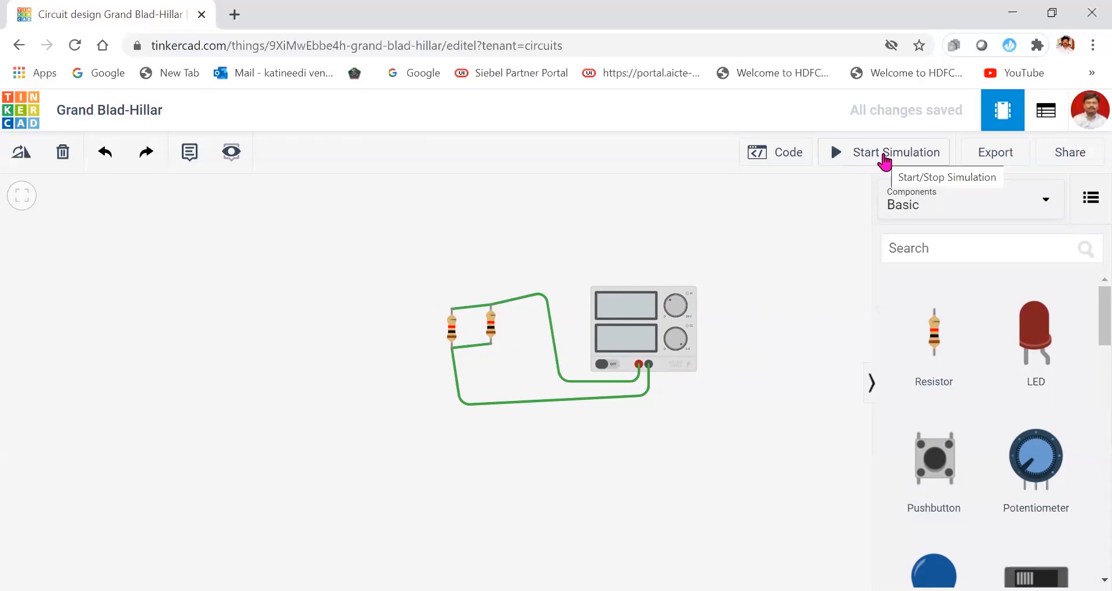
{"action": "left_click", "coordinate": [884, 158]}
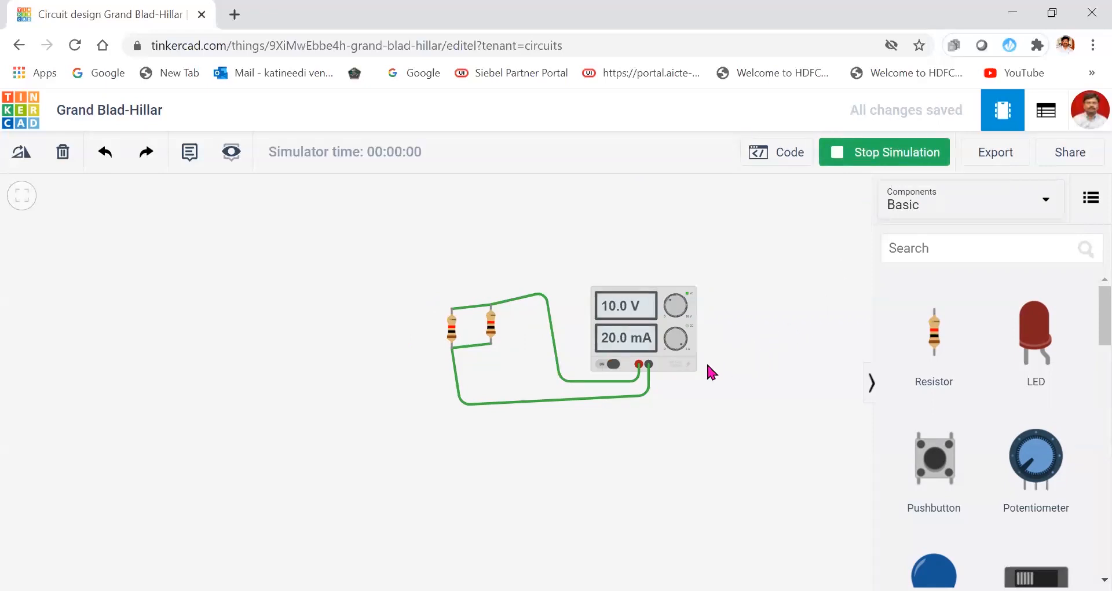